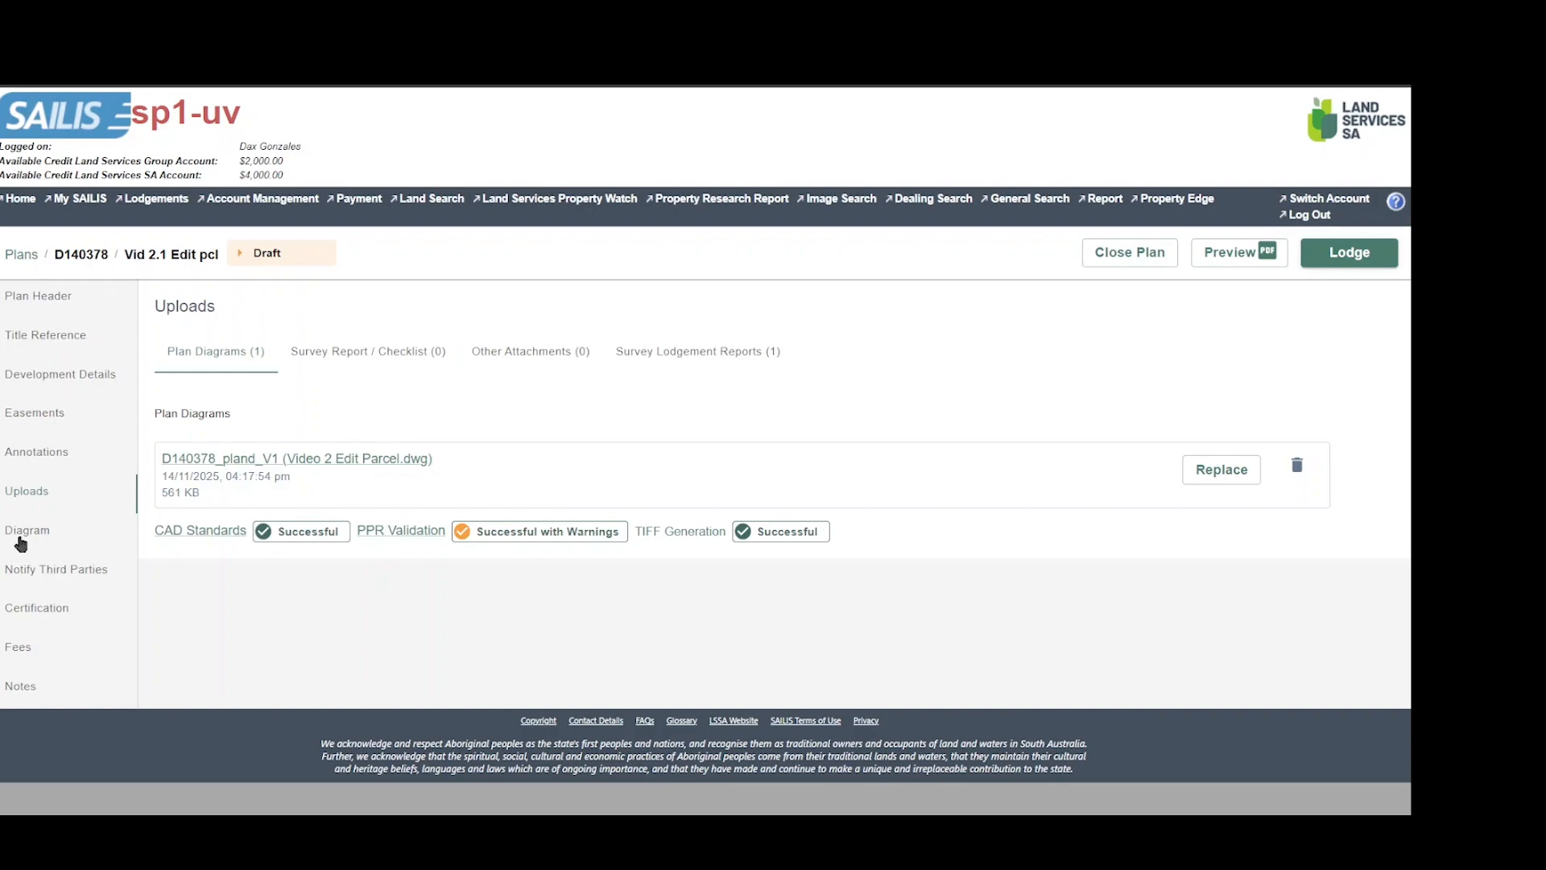
Open the plan's Diagram page and hide the line labels on the map.
click(21, 542)
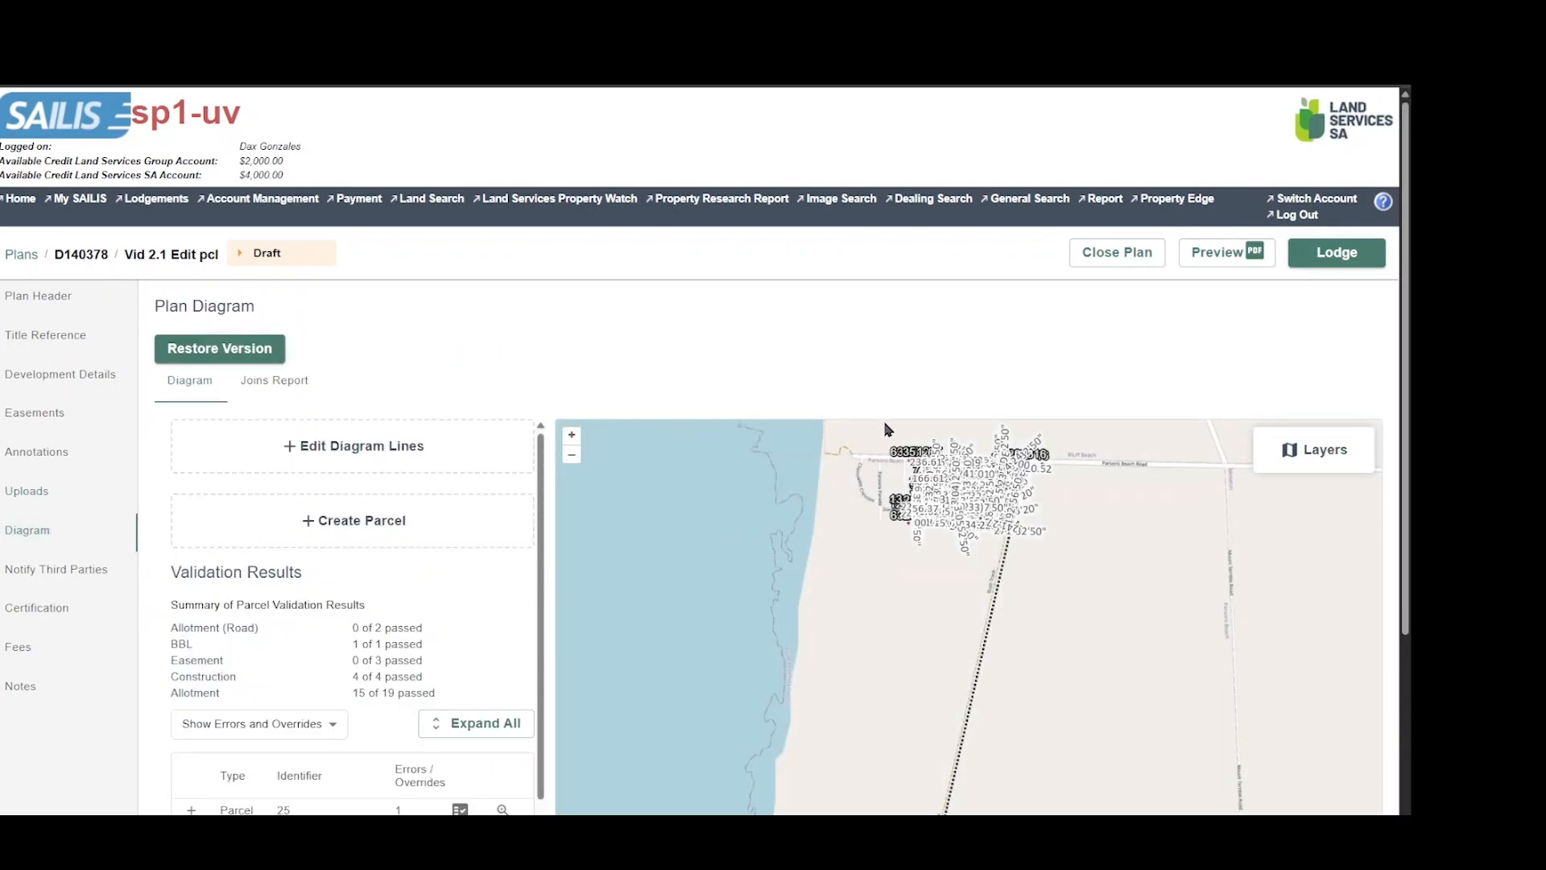
scroll(894, 439, up, 5)
right_click(1147, 582)
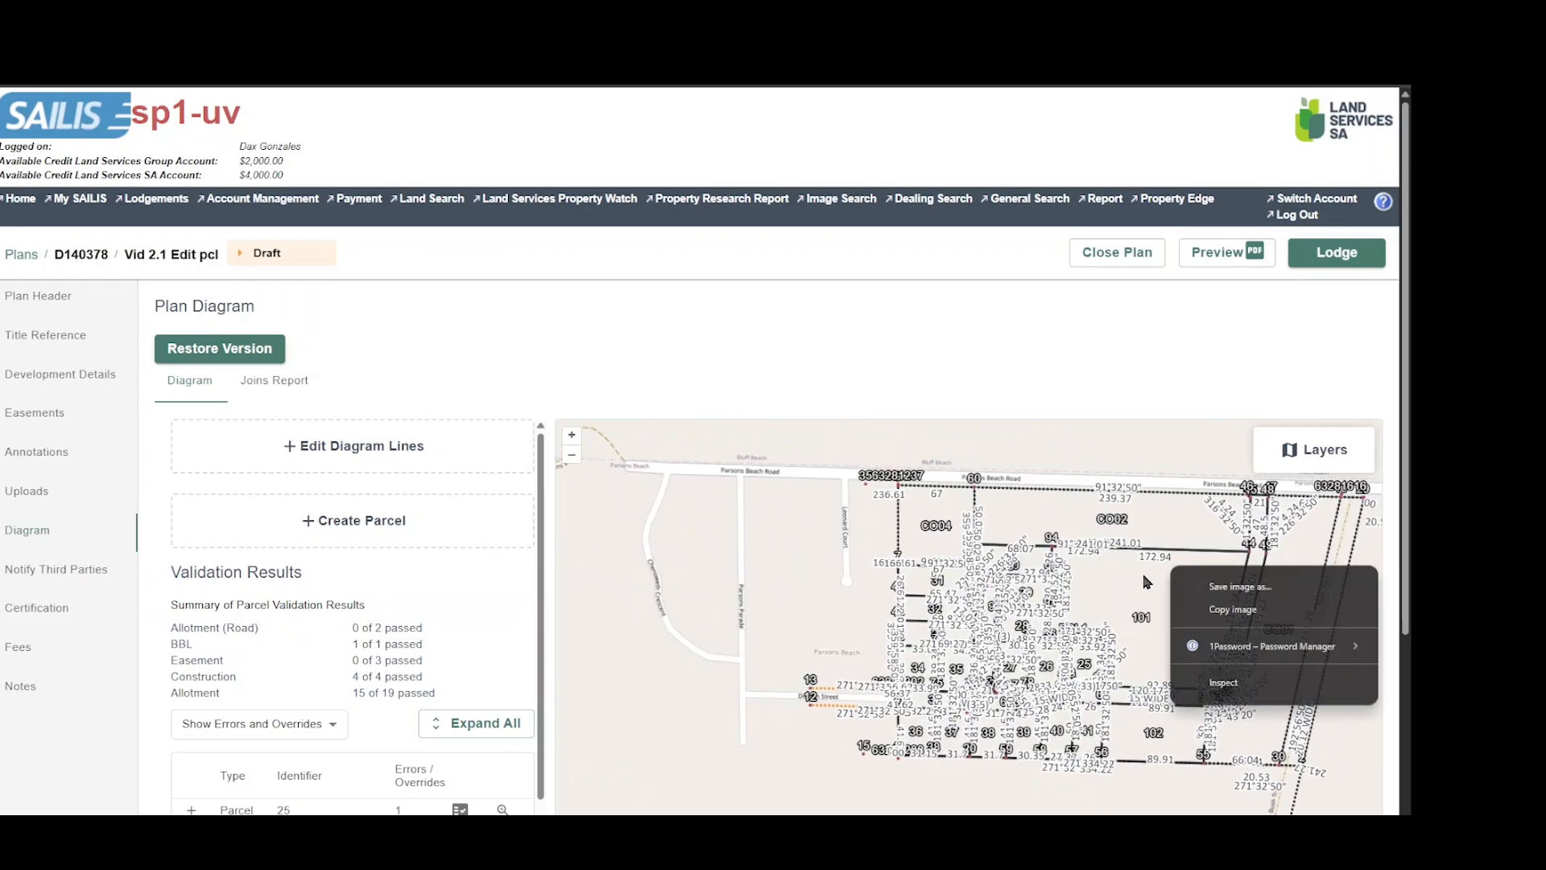
click(1291, 450)
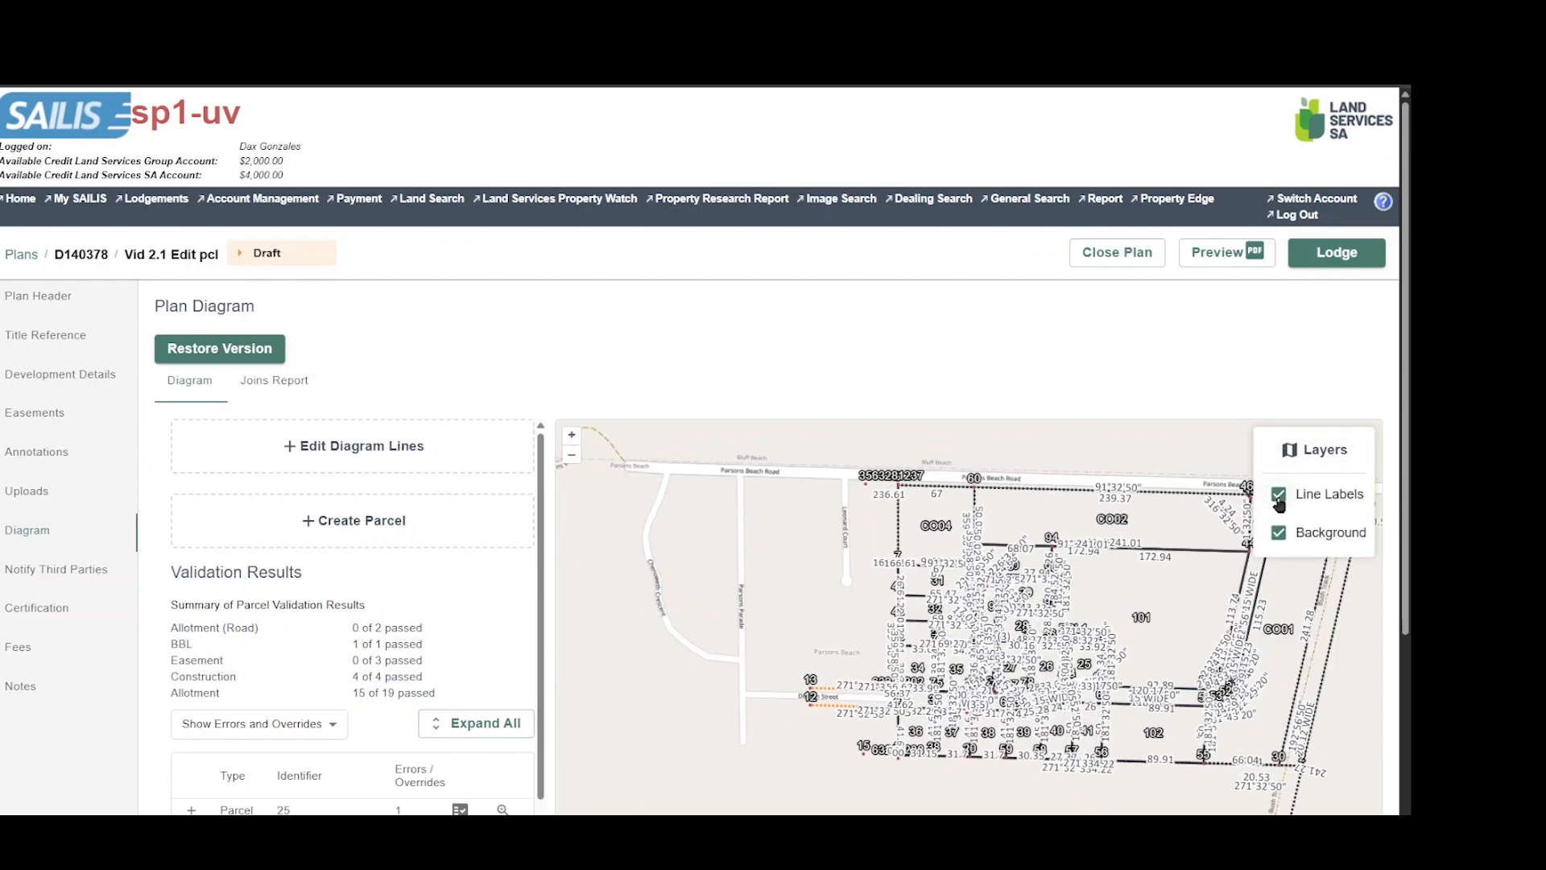
click(1279, 496)
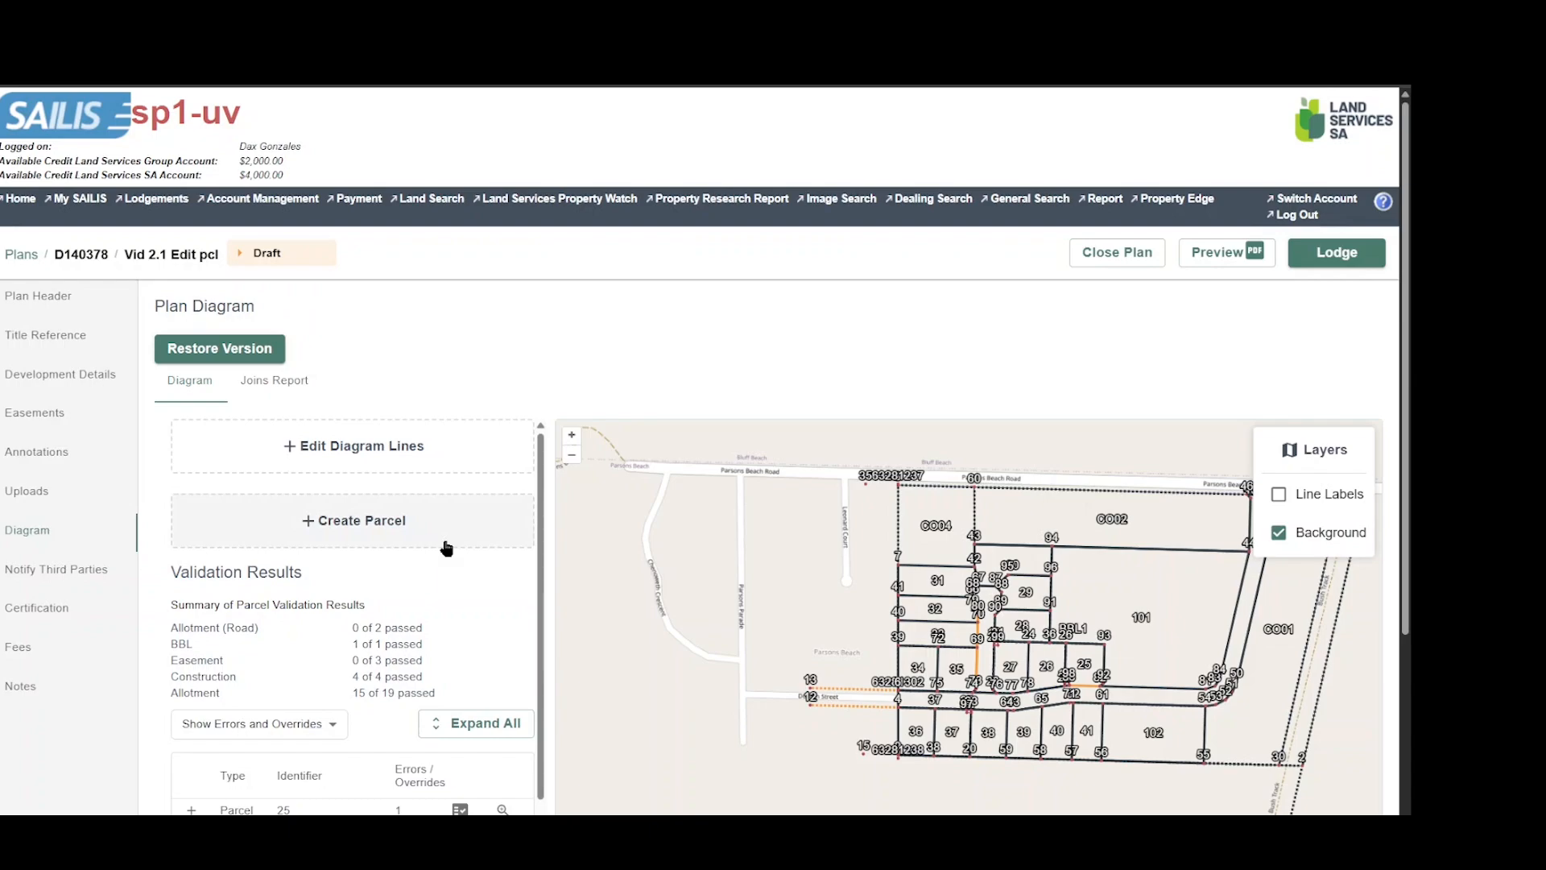
Select parcel 25 in the validation results, expand its error details and locate the affected boundary line on the diagram.
scroll(469, 560, down, 3)
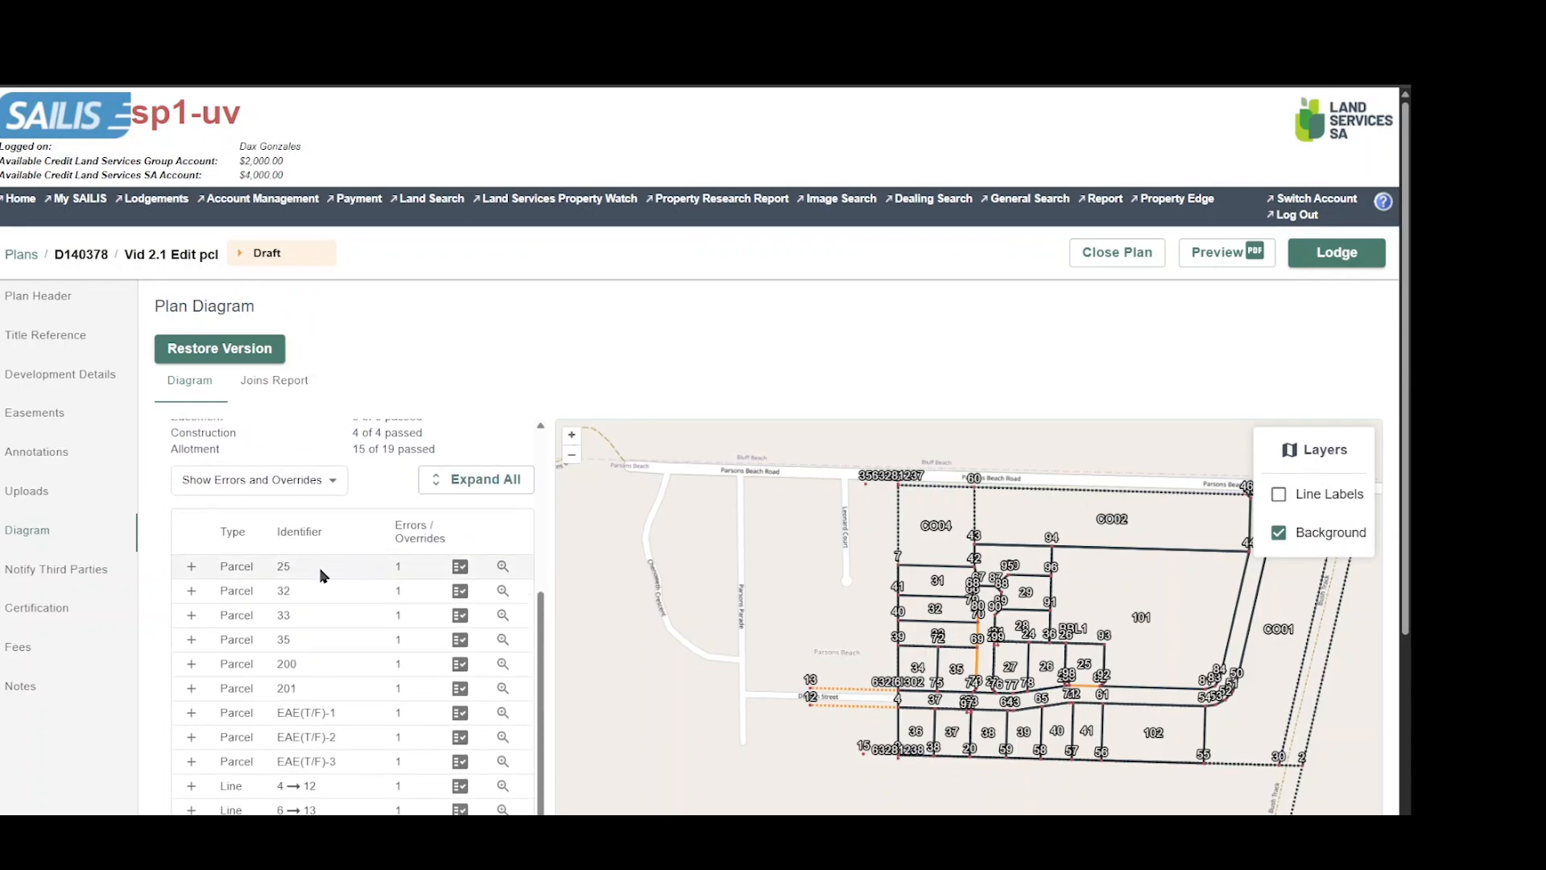
click(321, 575)
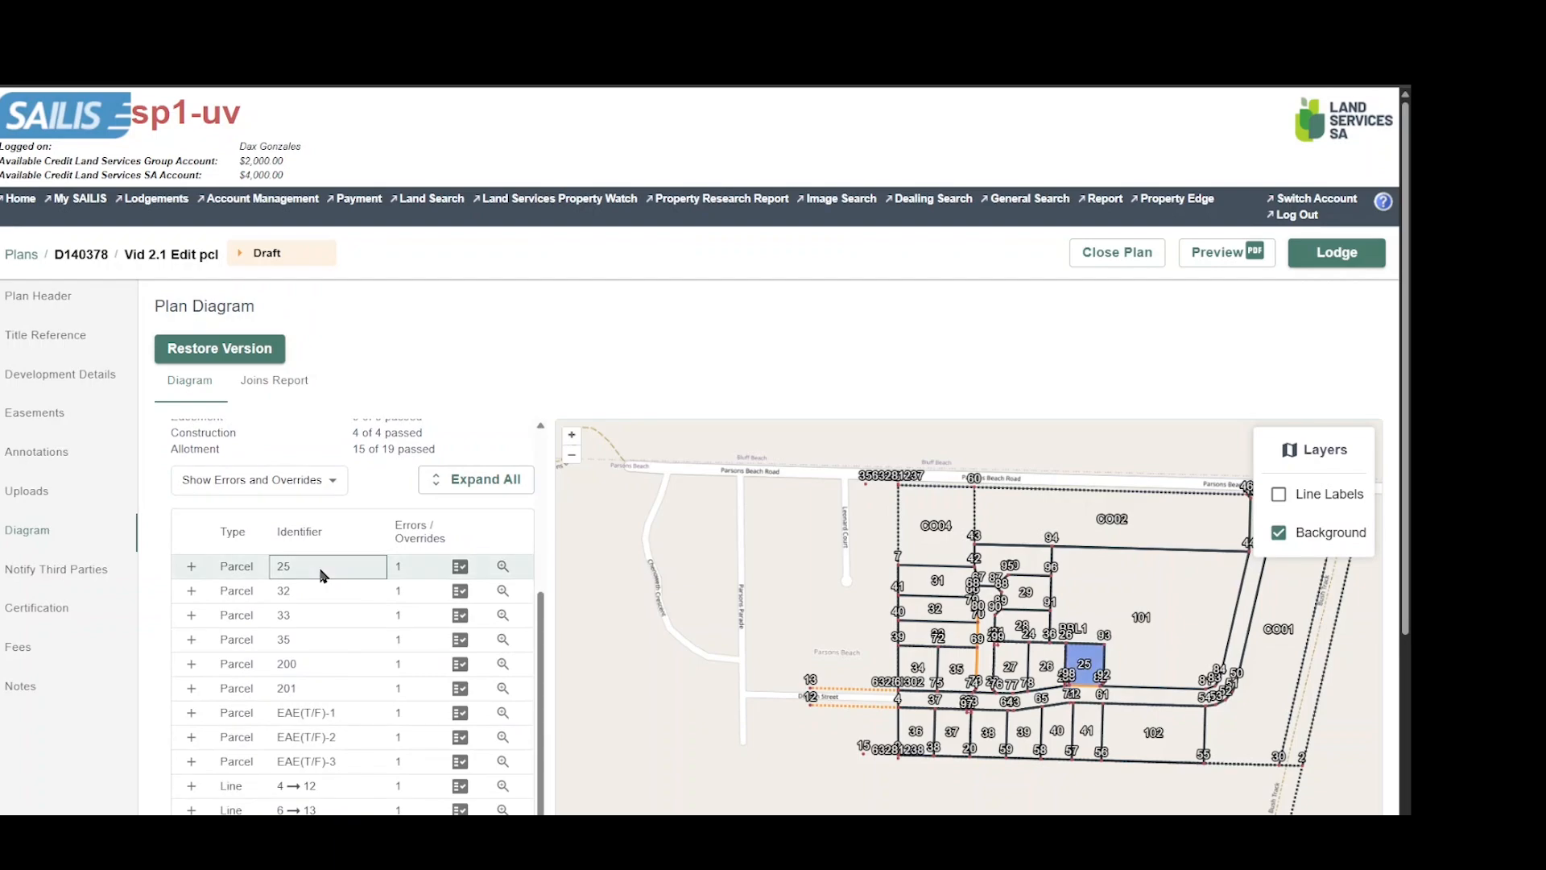
click(192, 567)
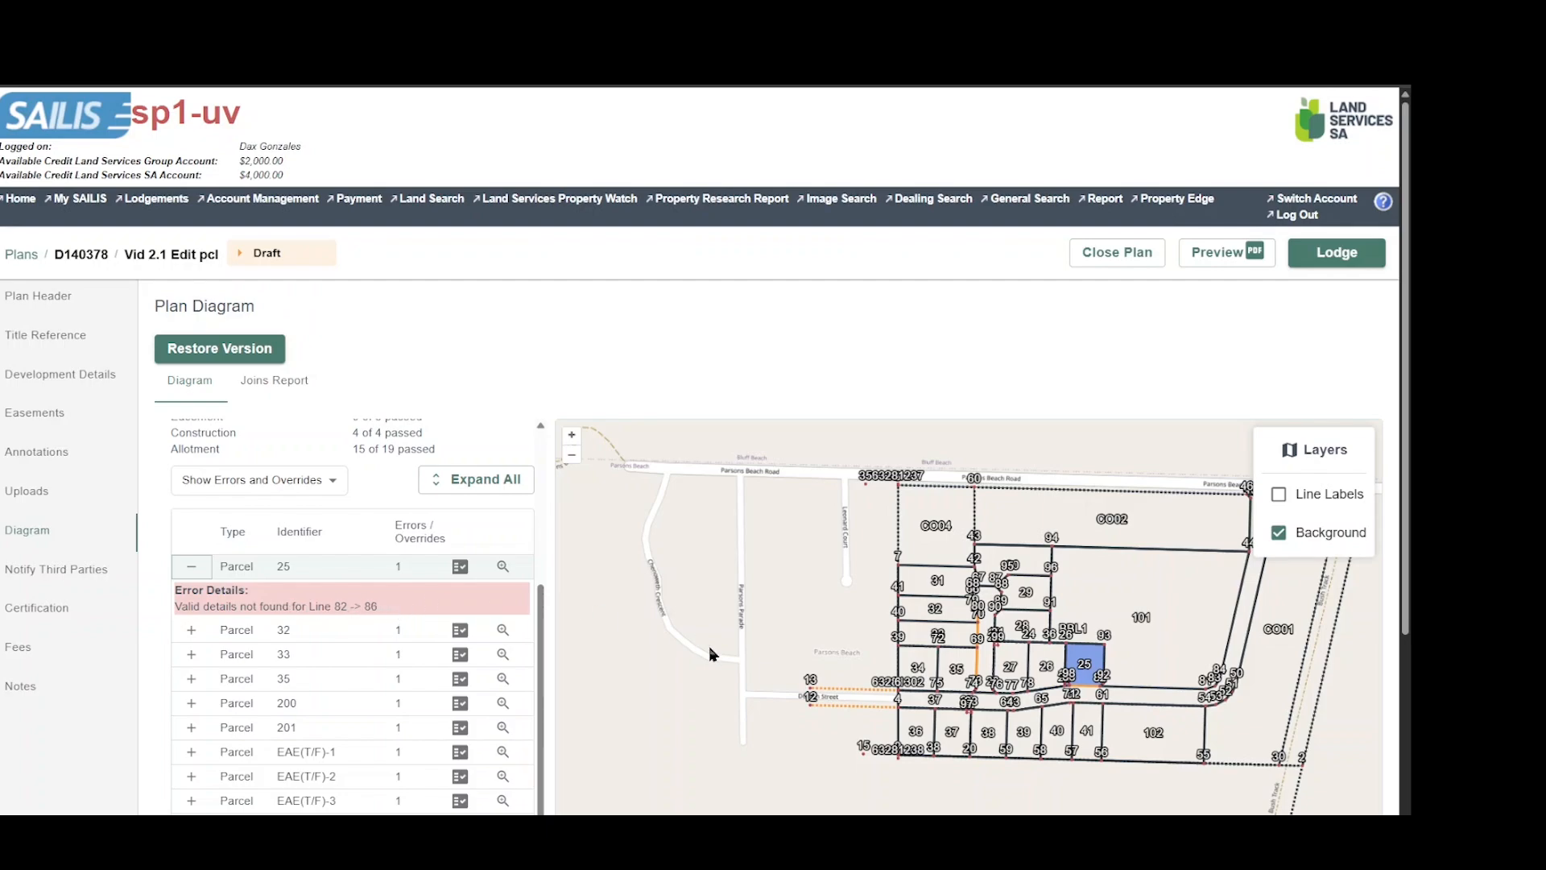
scroll(1089, 696, up, 1)
scroll(1086, 695, up, 5)
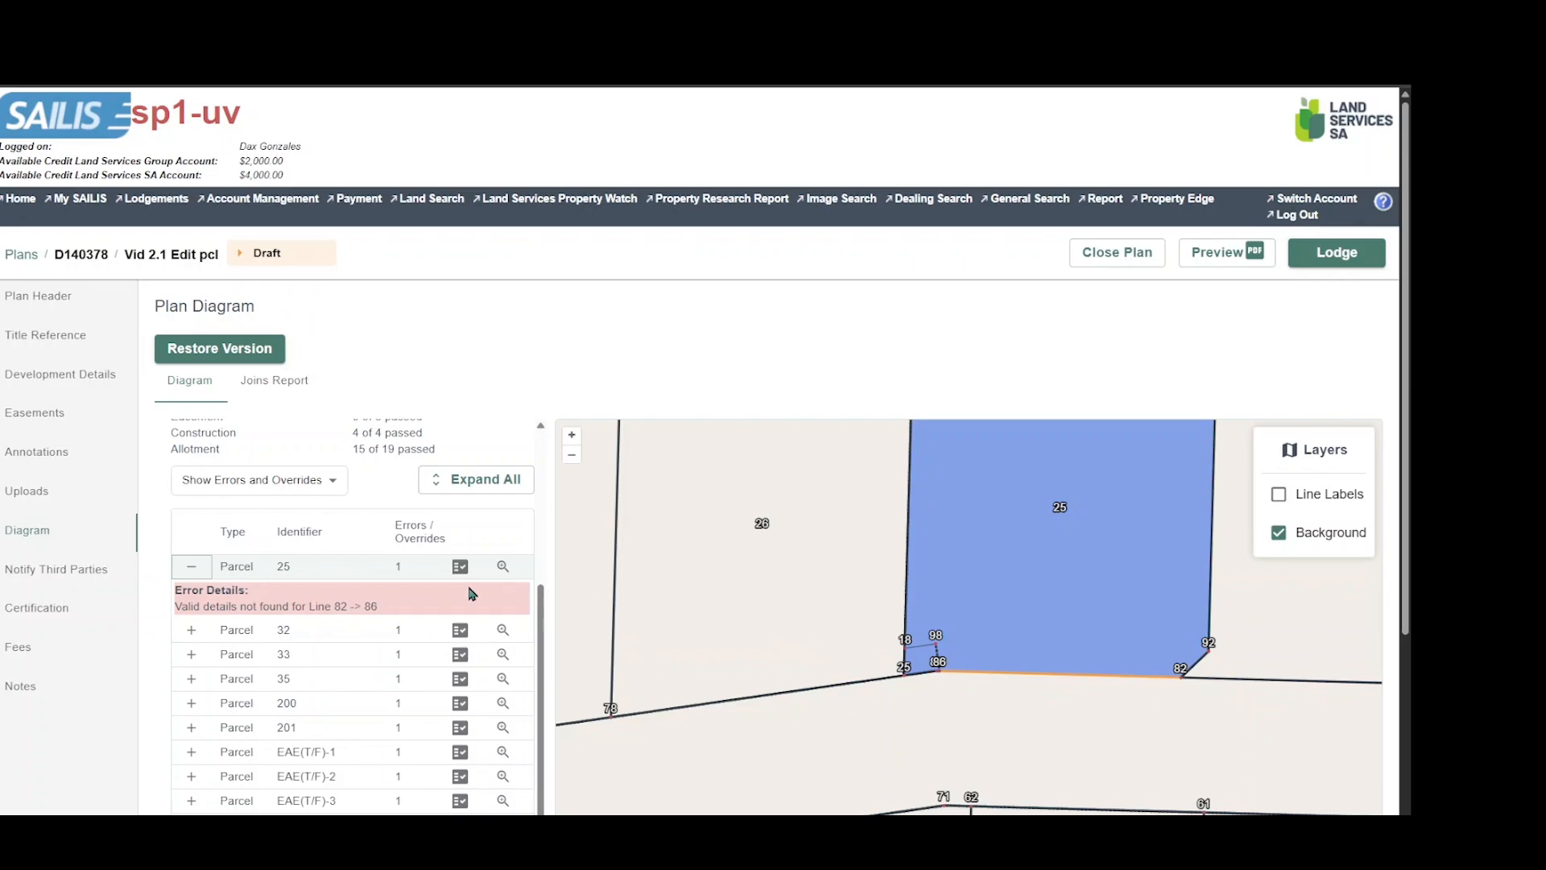
scroll(363, 597, up, 3)
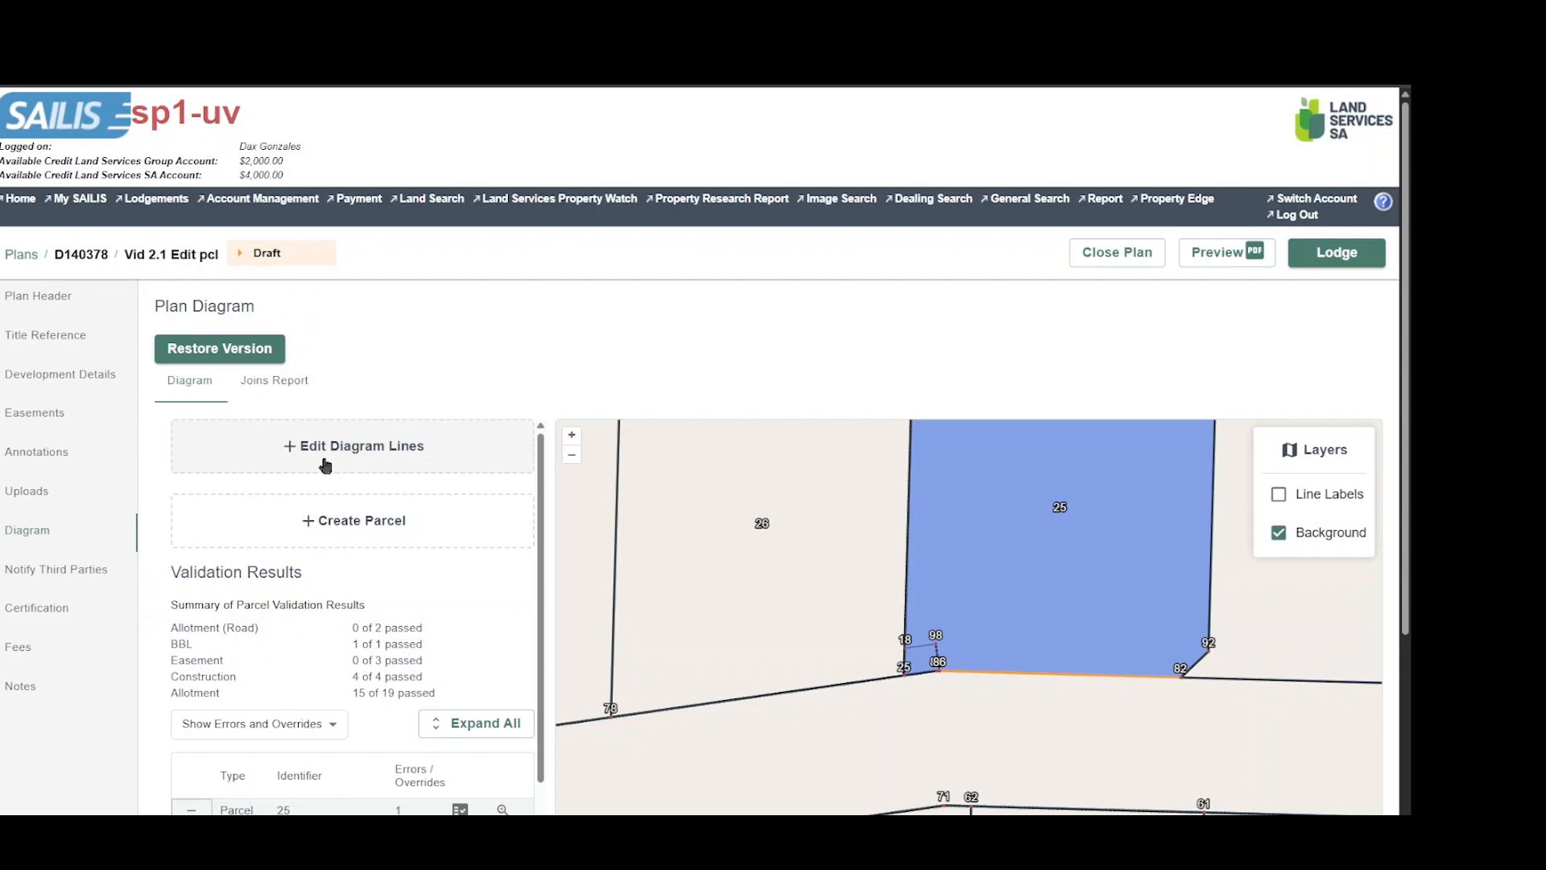
scroll(325, 466, down, 3)
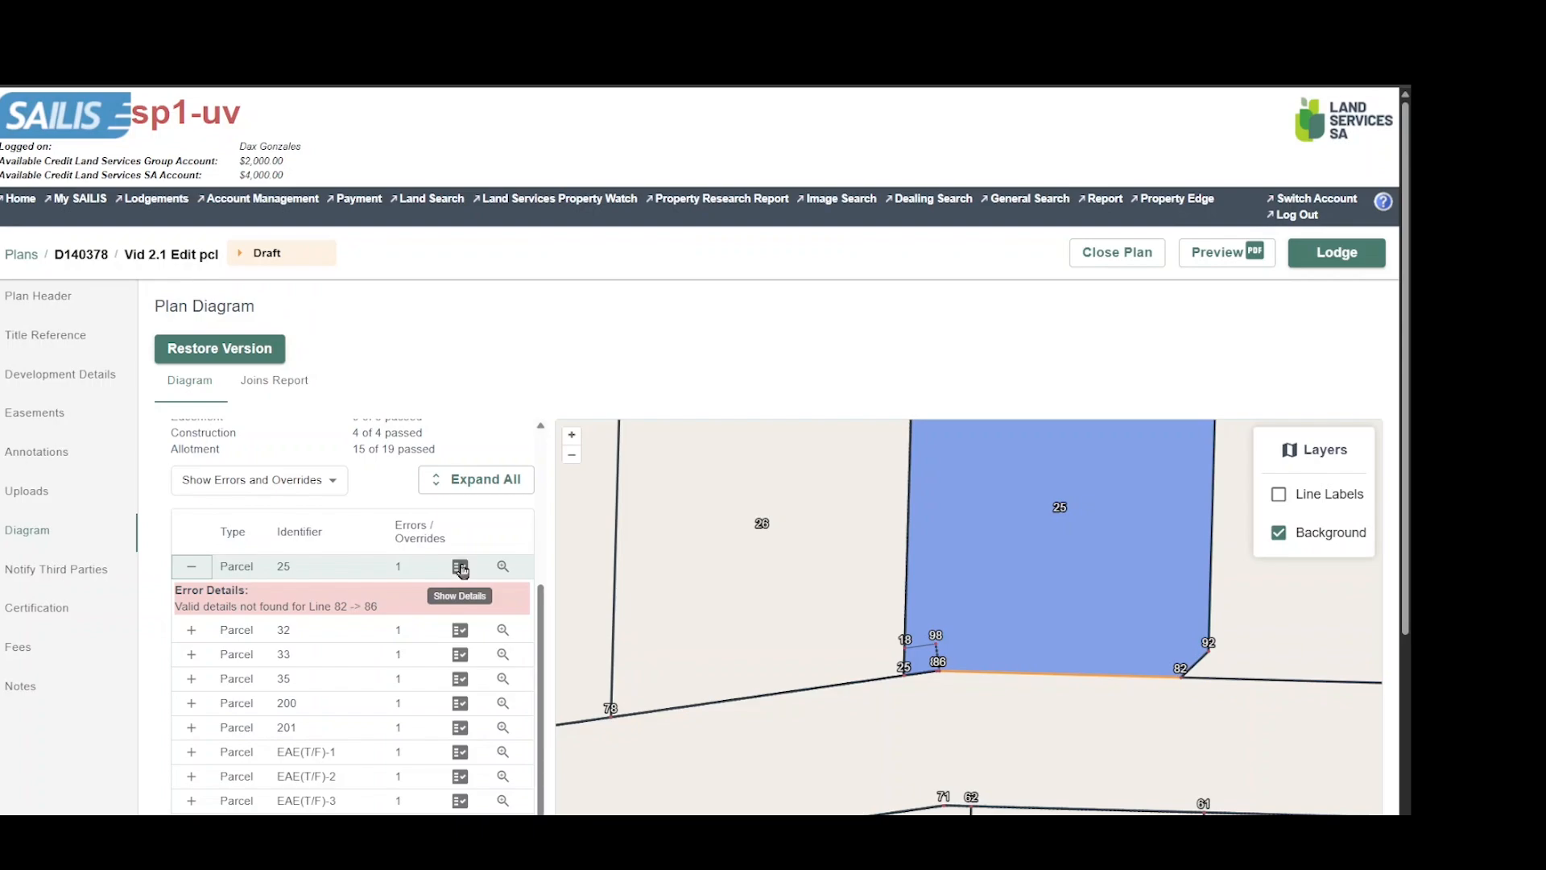
Open the validation details of parcel 25 and make its parcel details editable.
click(460, 568)
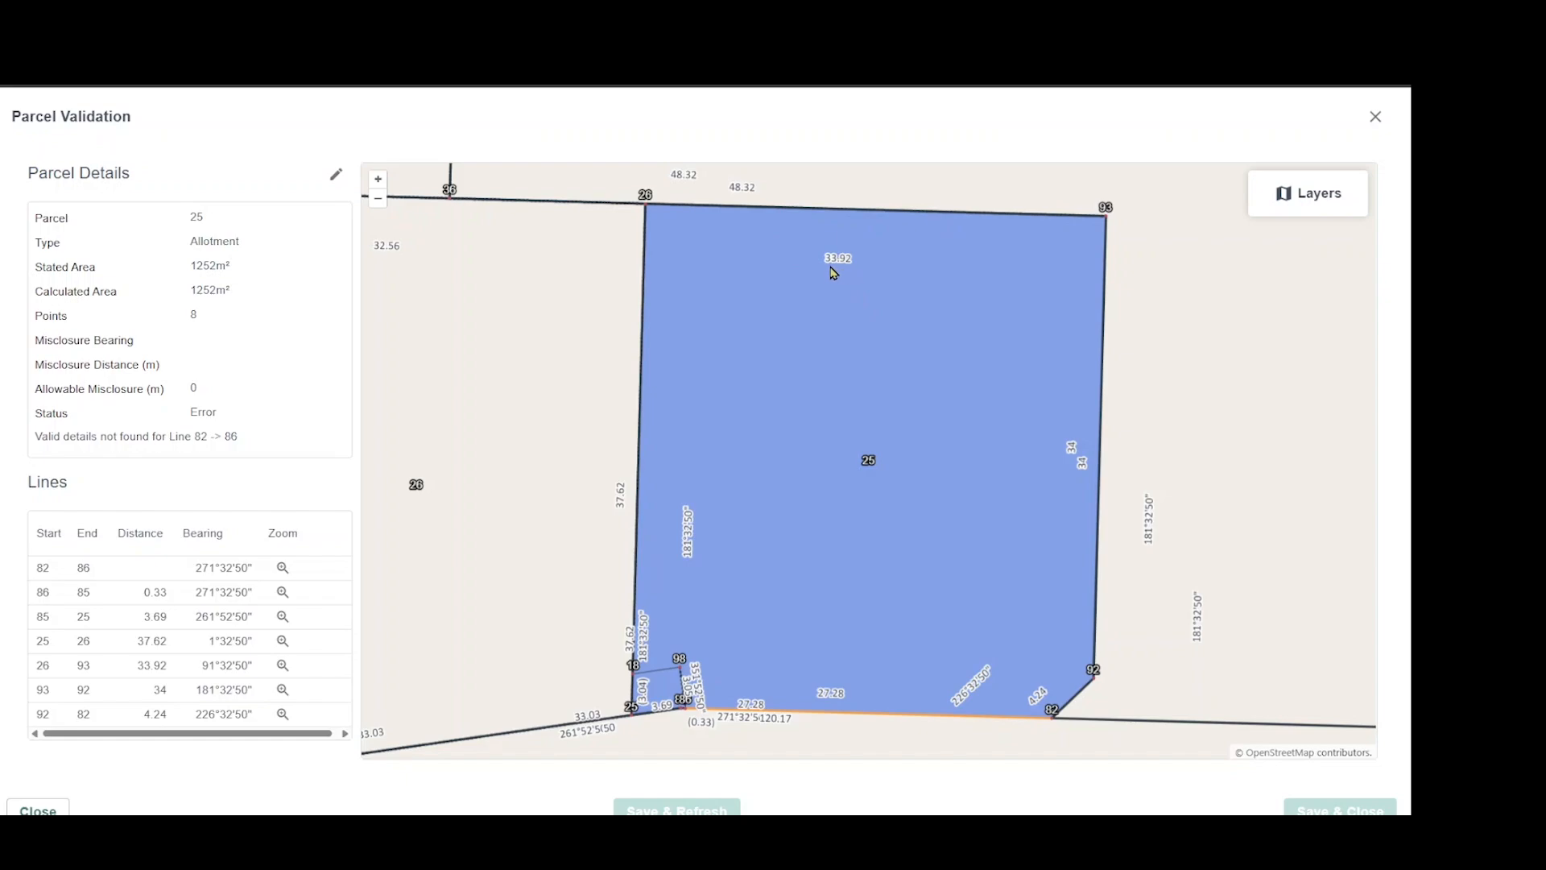
scroll(962, 378, down, 1)
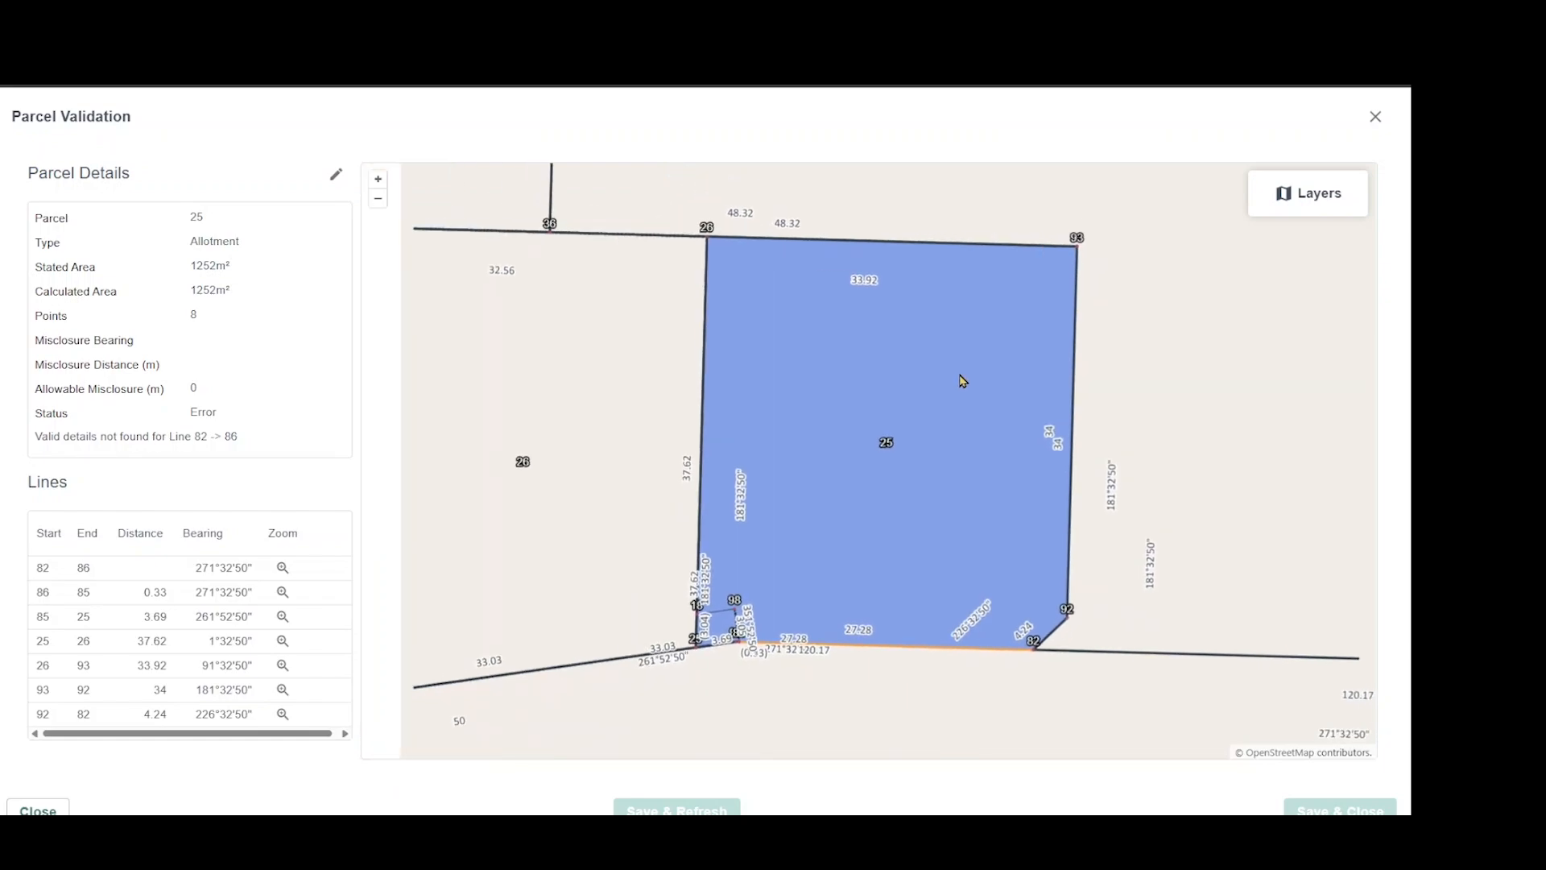
scroll(962, 379, down, 1)
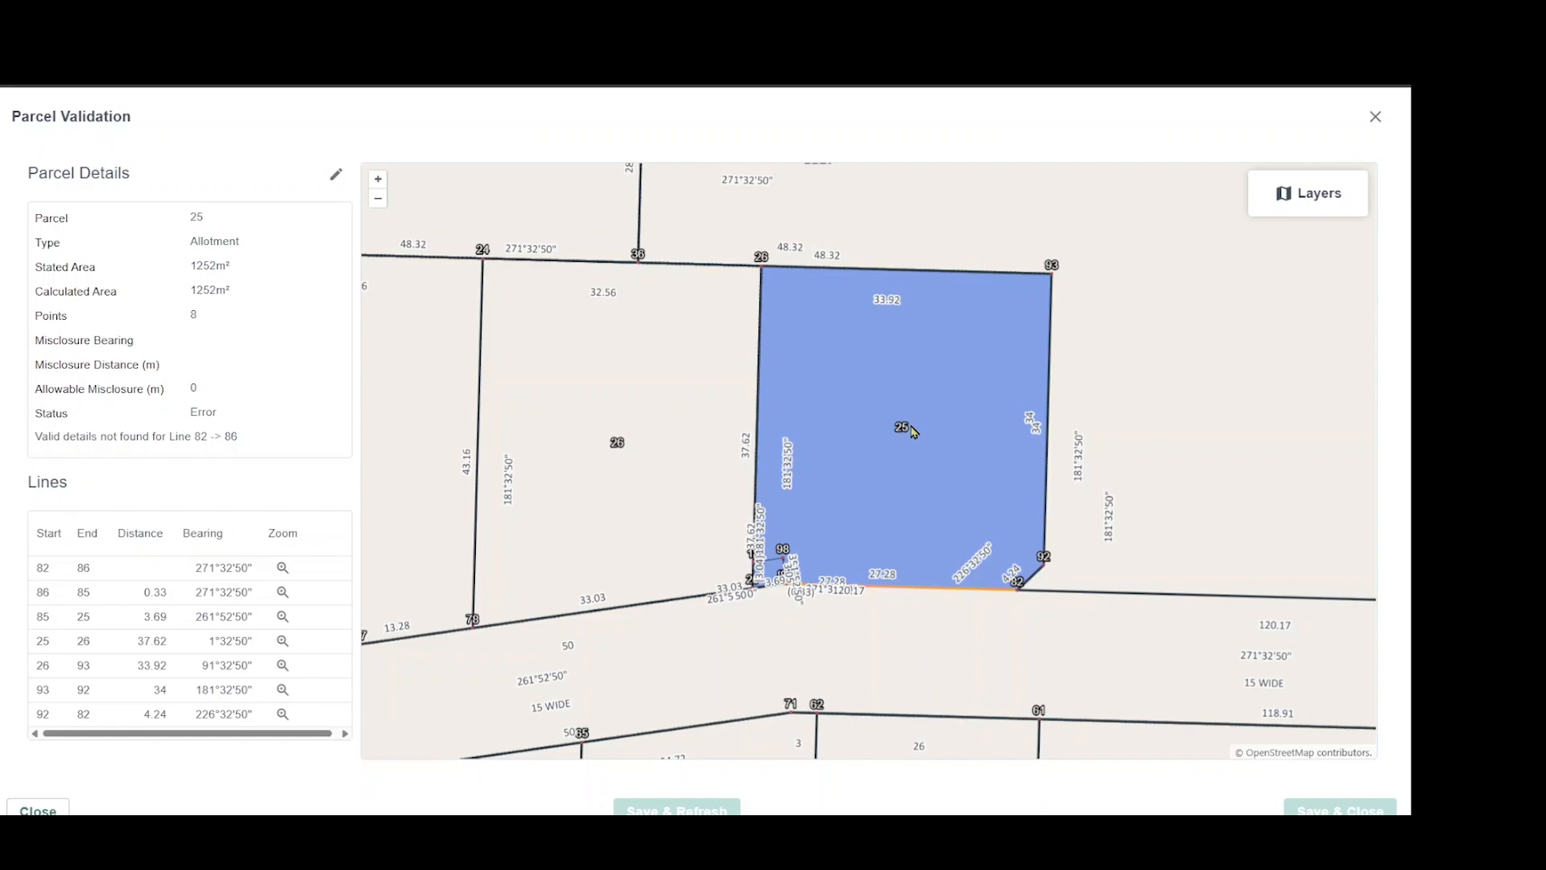
scroll(856, 592, up, 1)
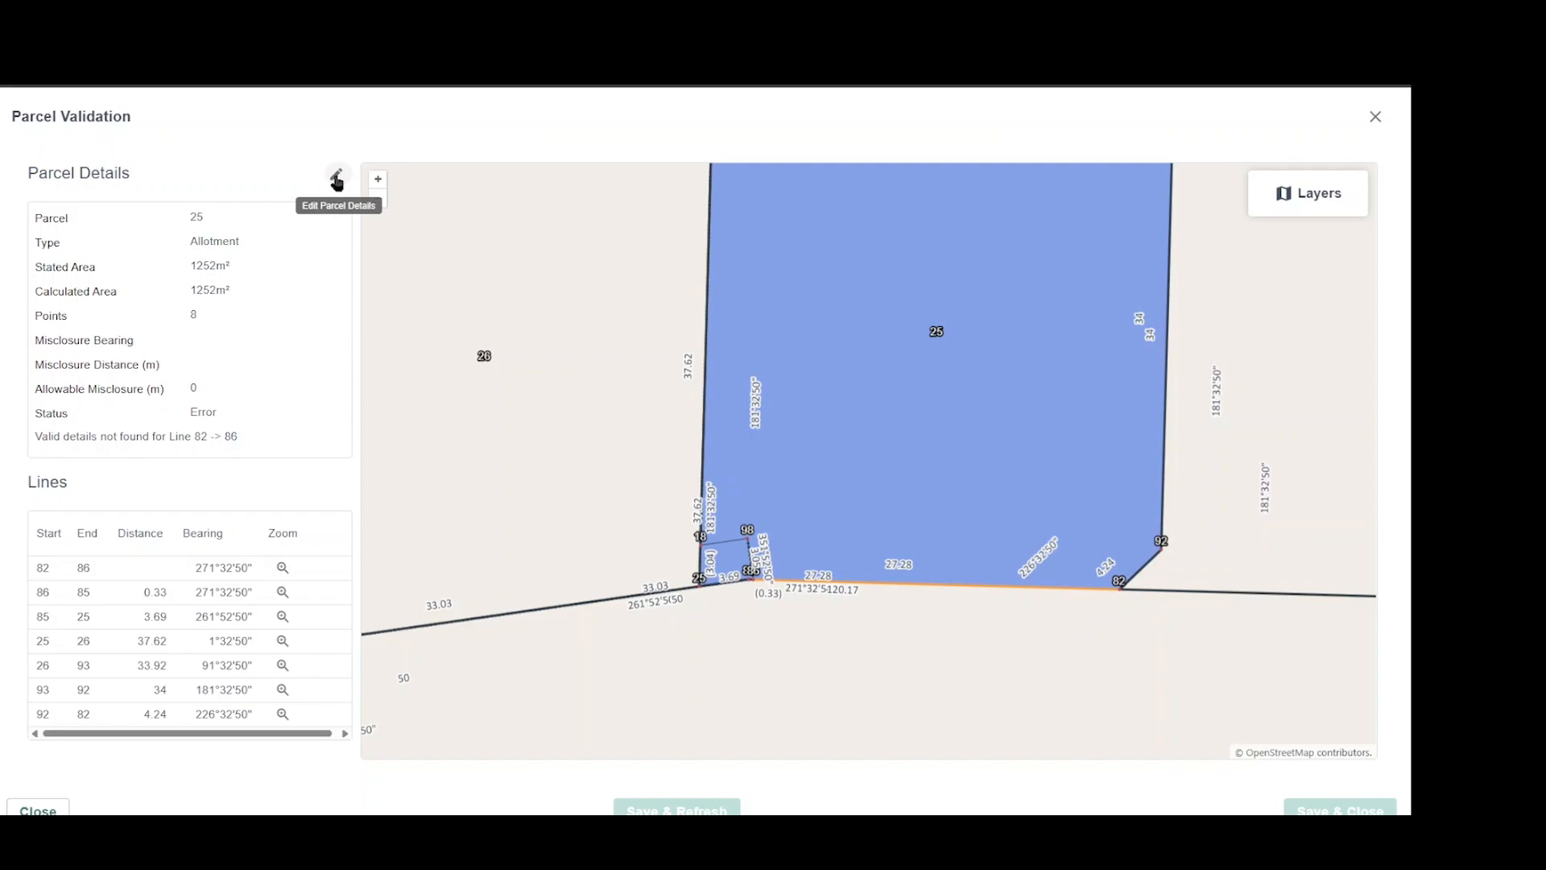
click(337, 178)
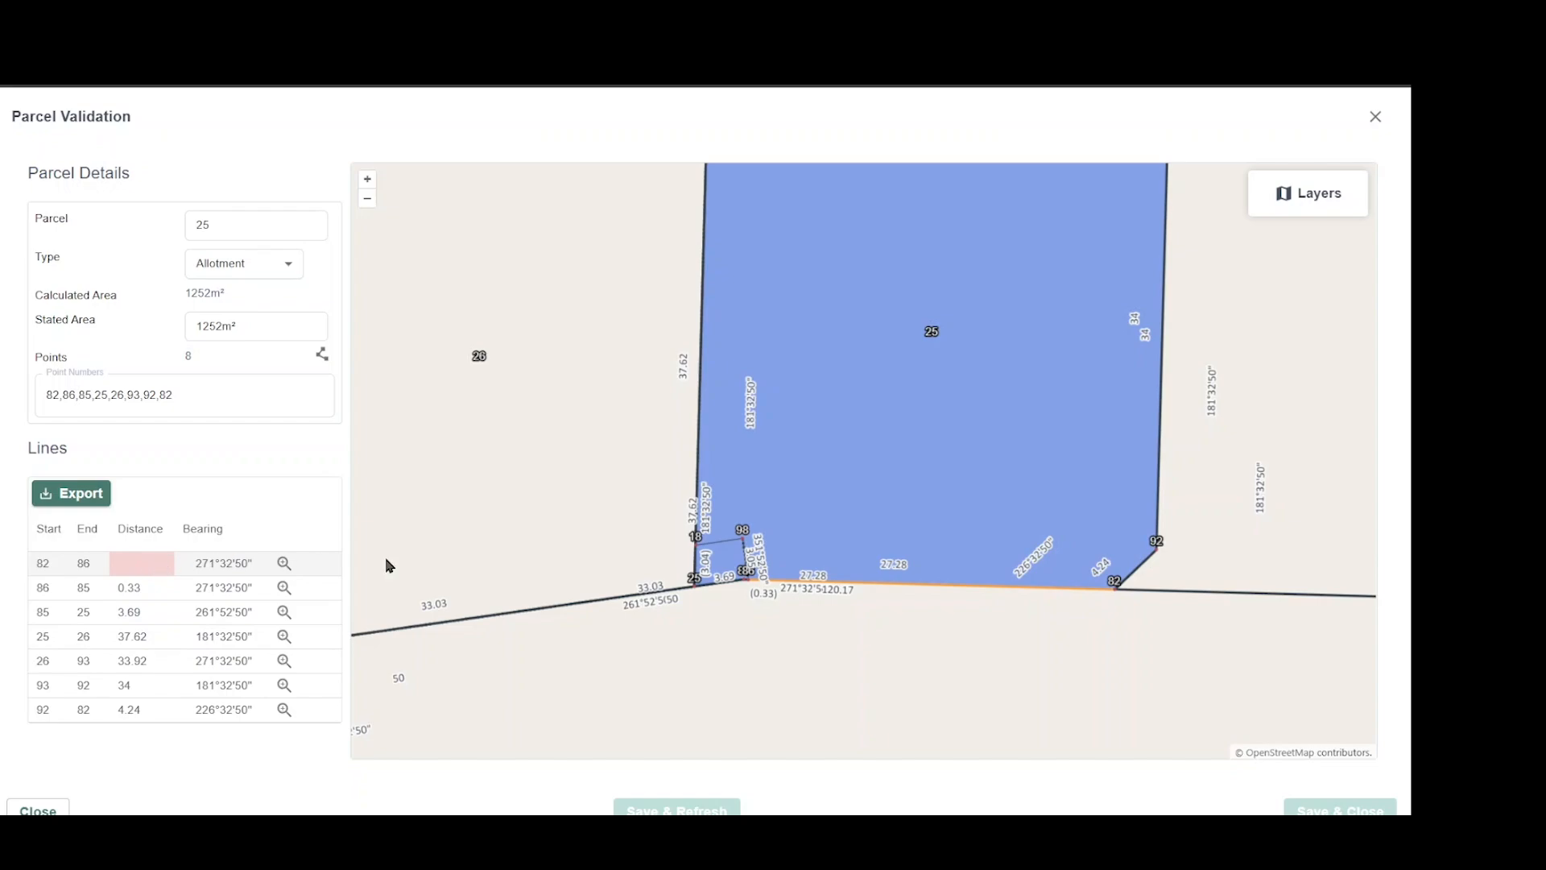
Examine parcel 25's boundary around points 85 and 86 against the distances labelled along line 82 to 86.
scroll(812, 588, up, 2)
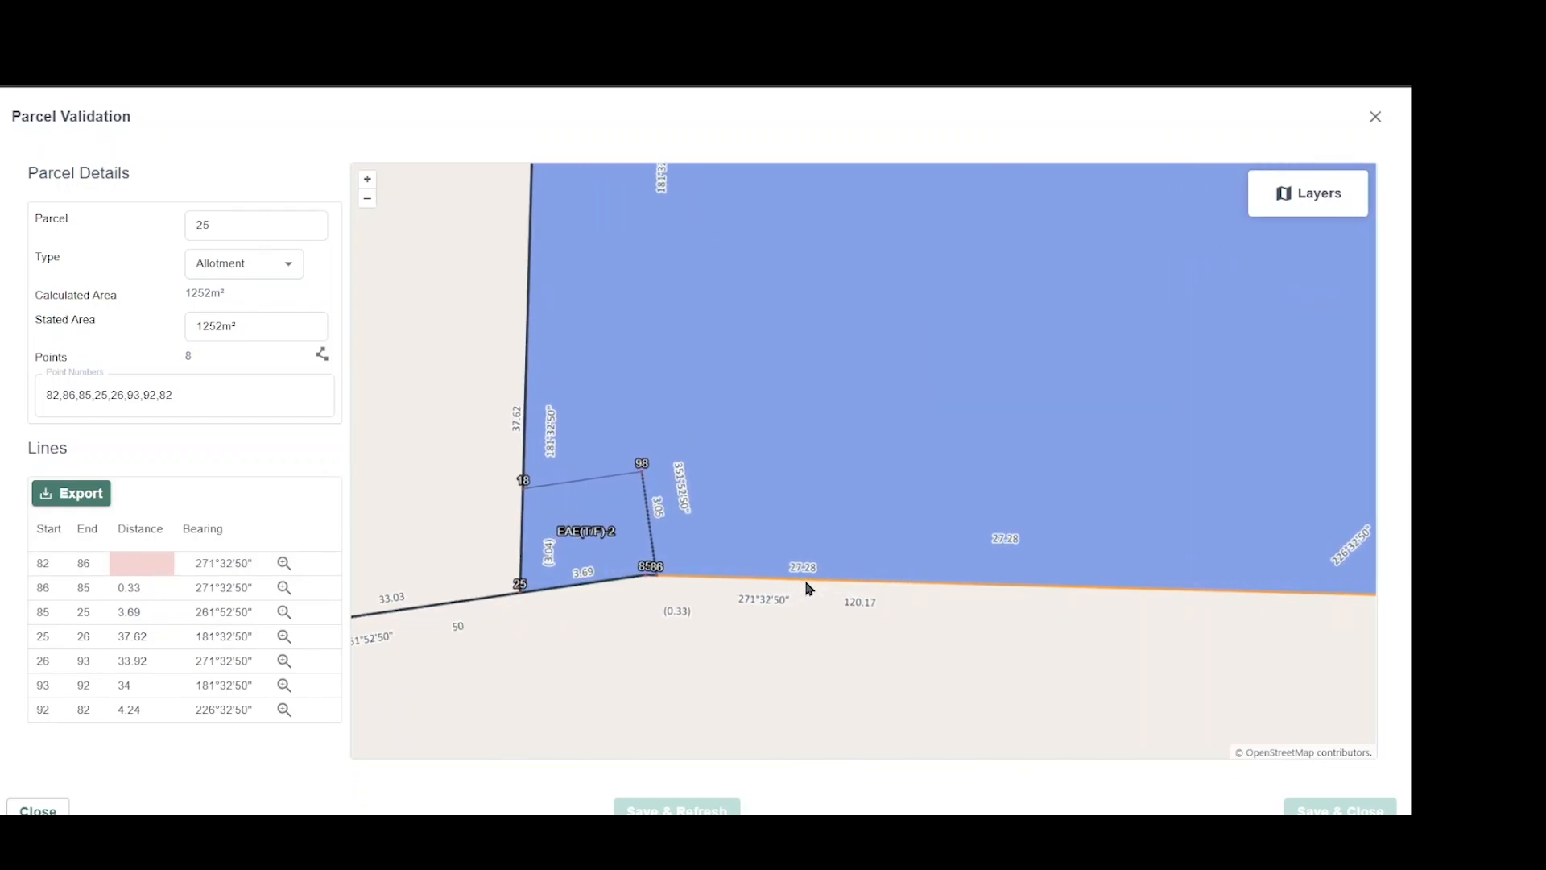
scroll(808, 587, up, 1)
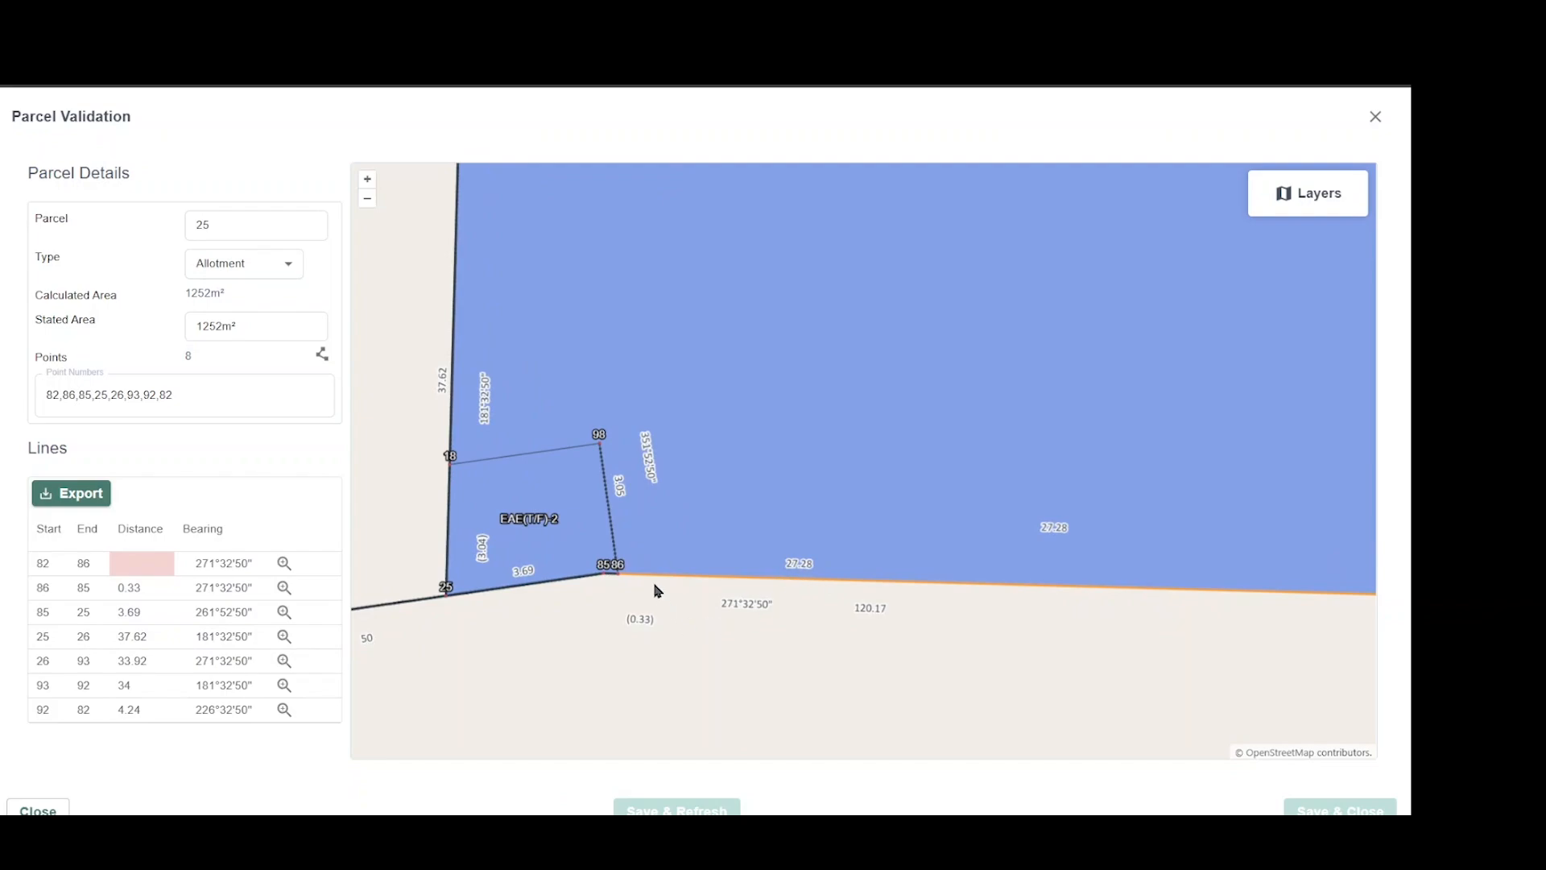
scroll(617, 579, up, 2)
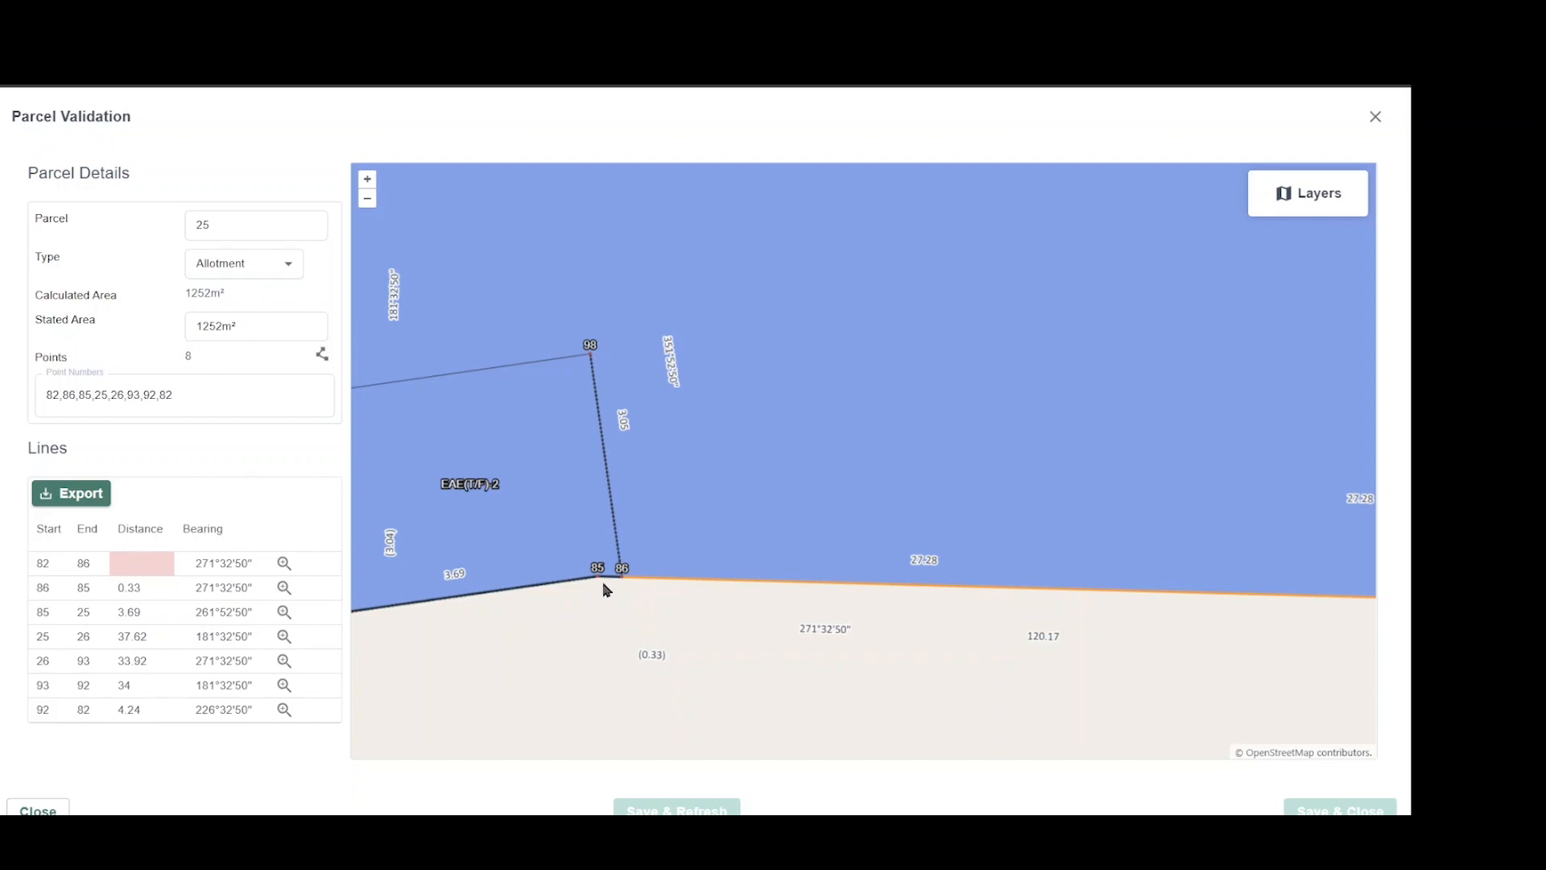
scroll(604, 583, up, 1)
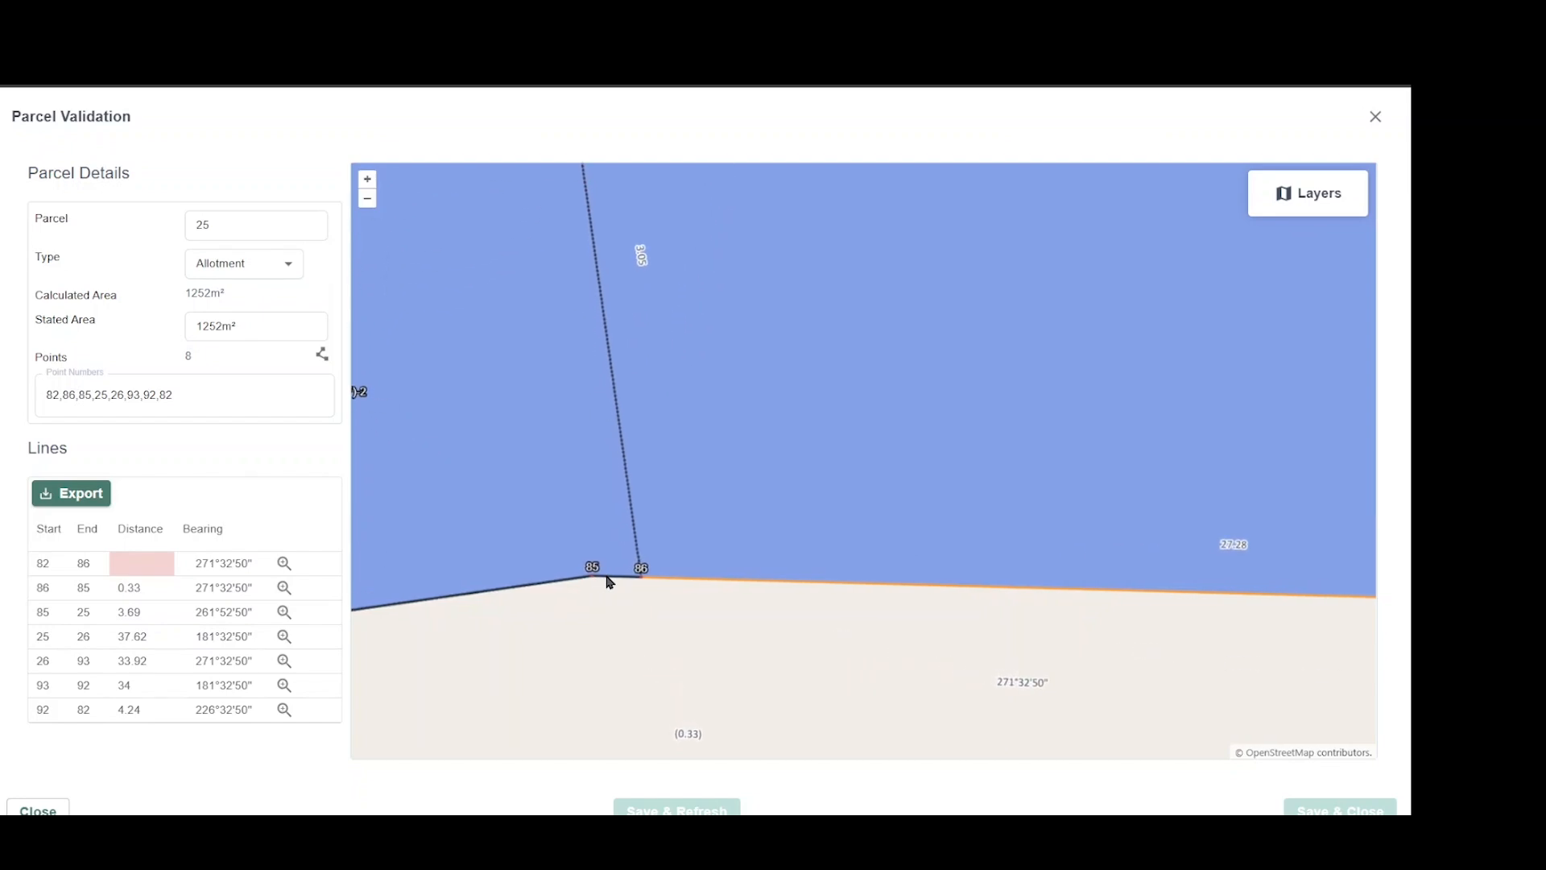
scroll(604, 594, down, 1)
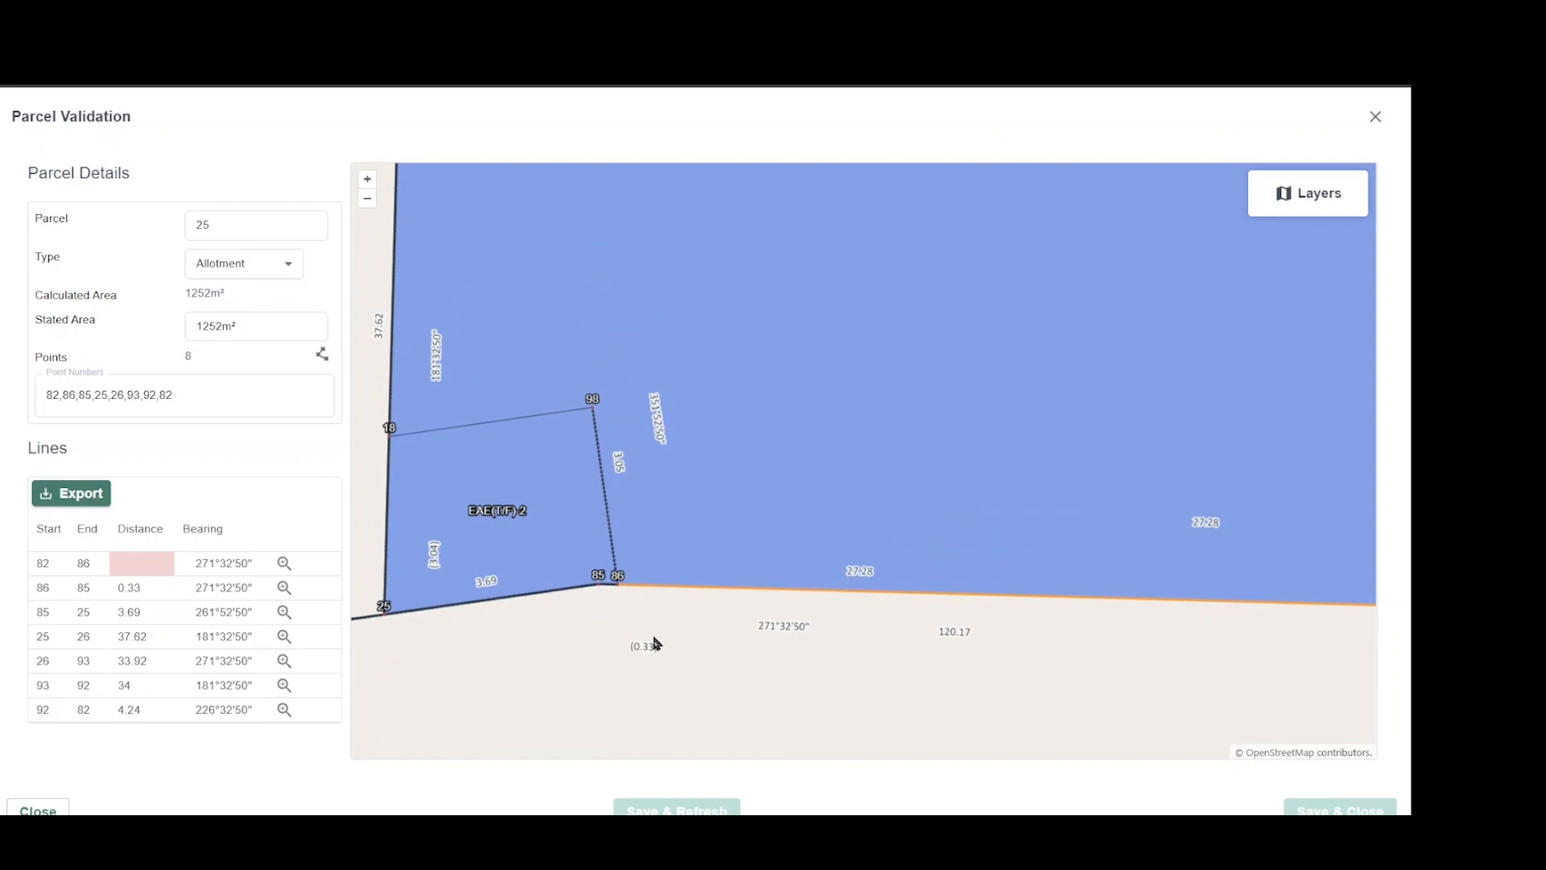
scroll(654, 643, down, 1)
scroll(655, 643, down, 1)
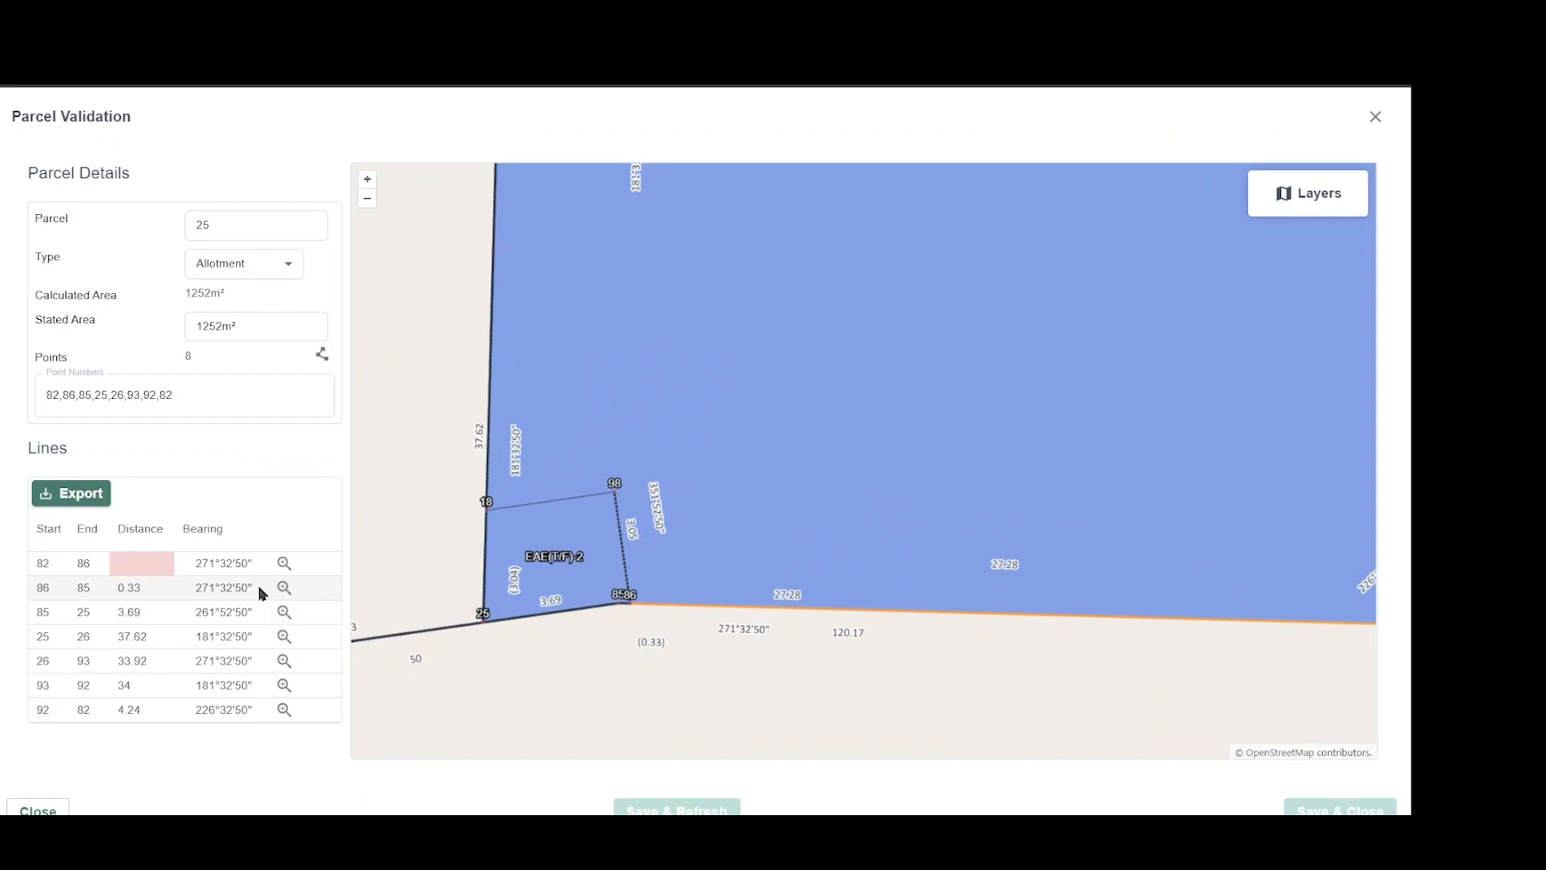
Set the distance of line 82 to 86 to 26.95, save and refresh the validation, and close parcel 25's details.
click(150, 574)
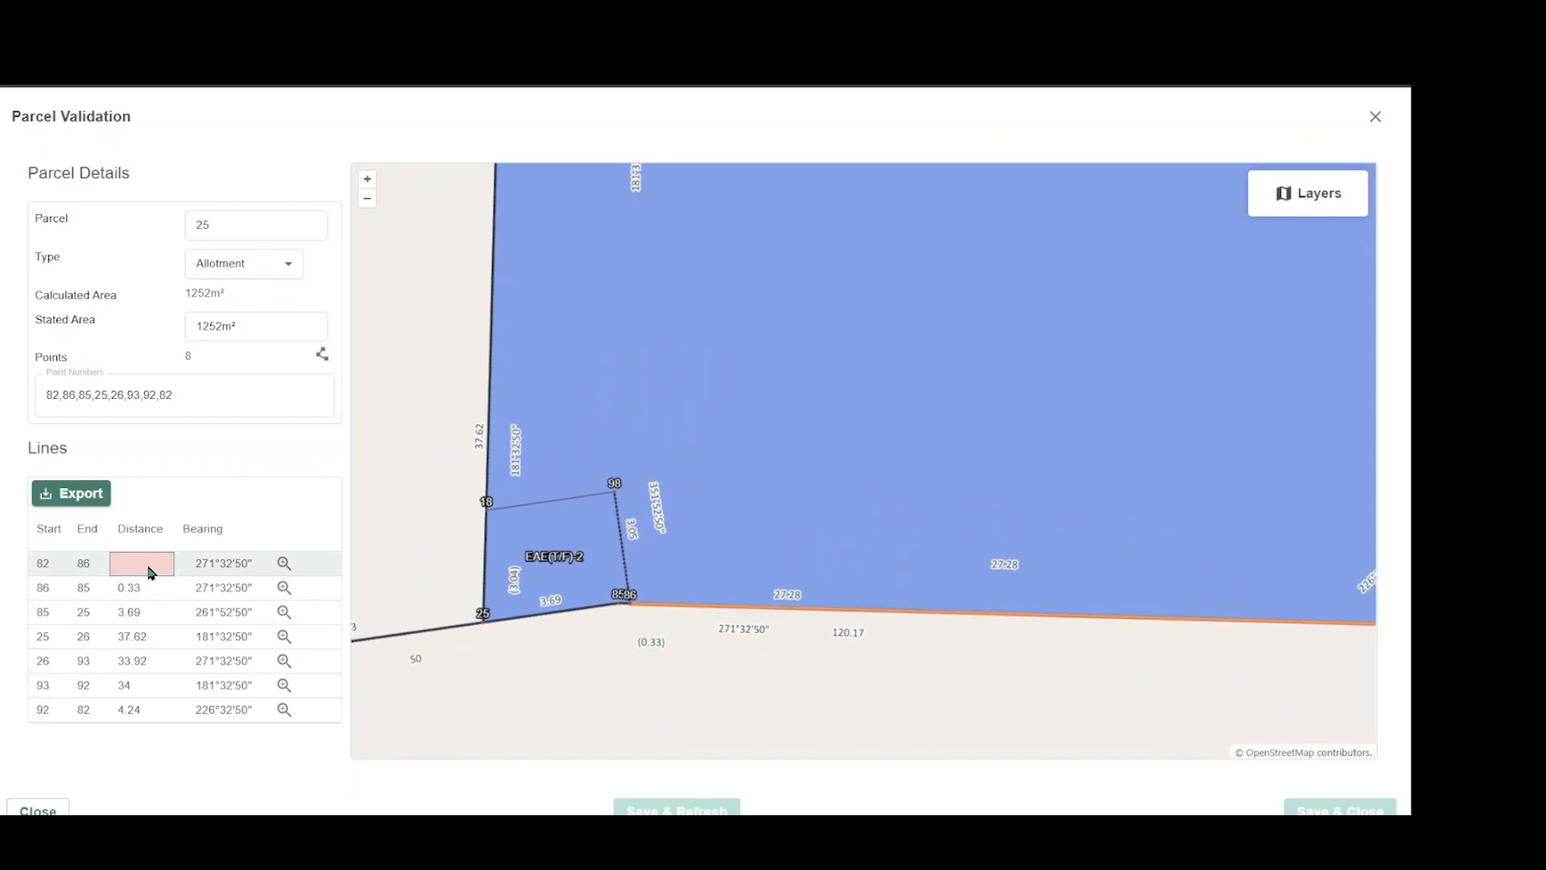
click(148, 567)
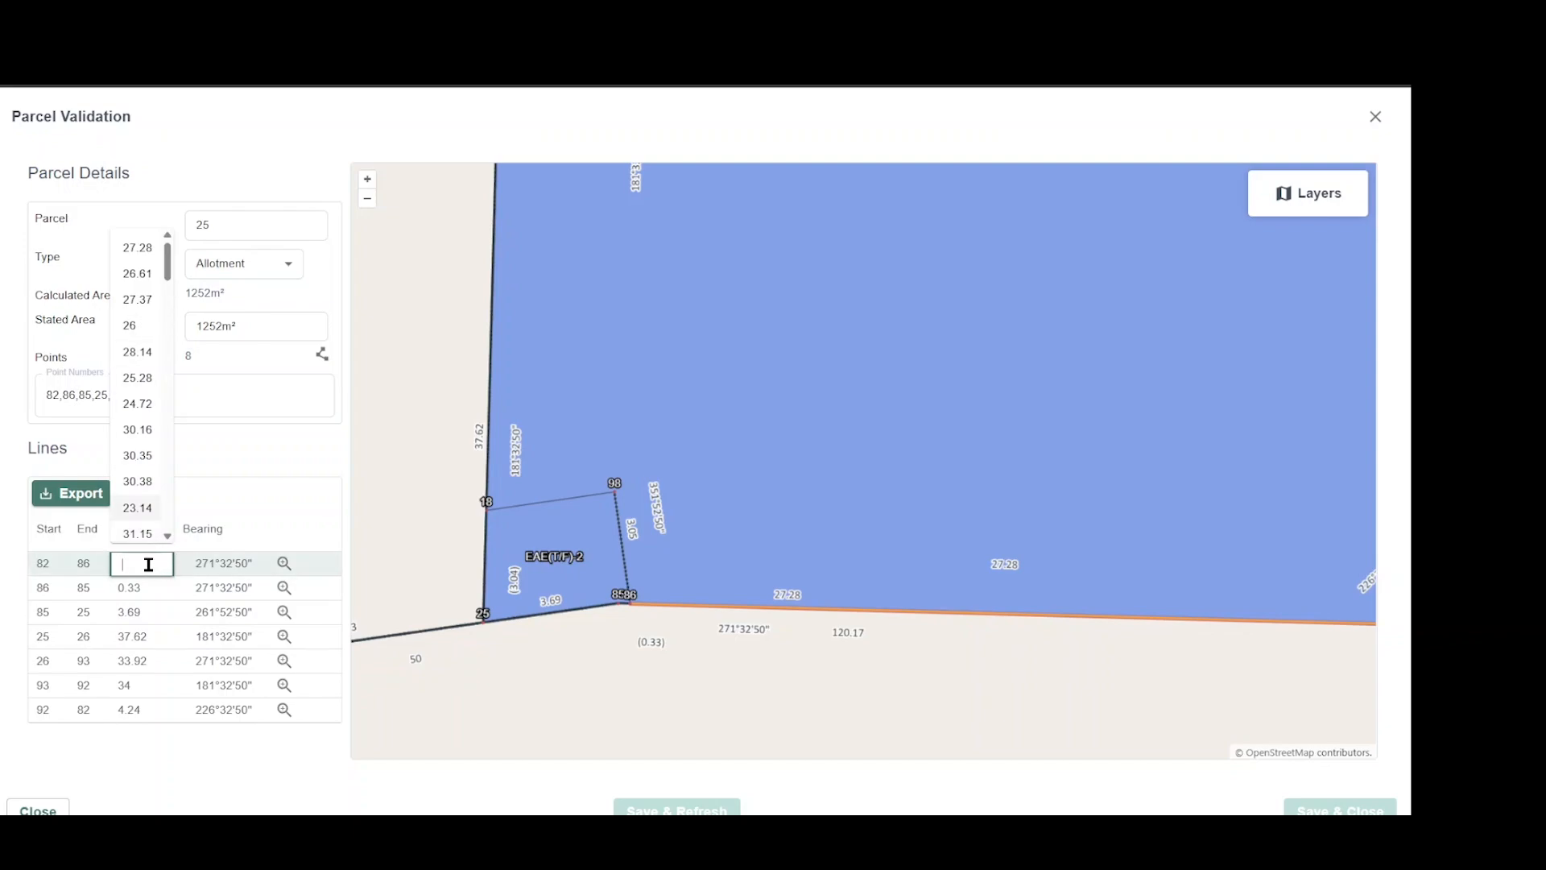
text(26.95)
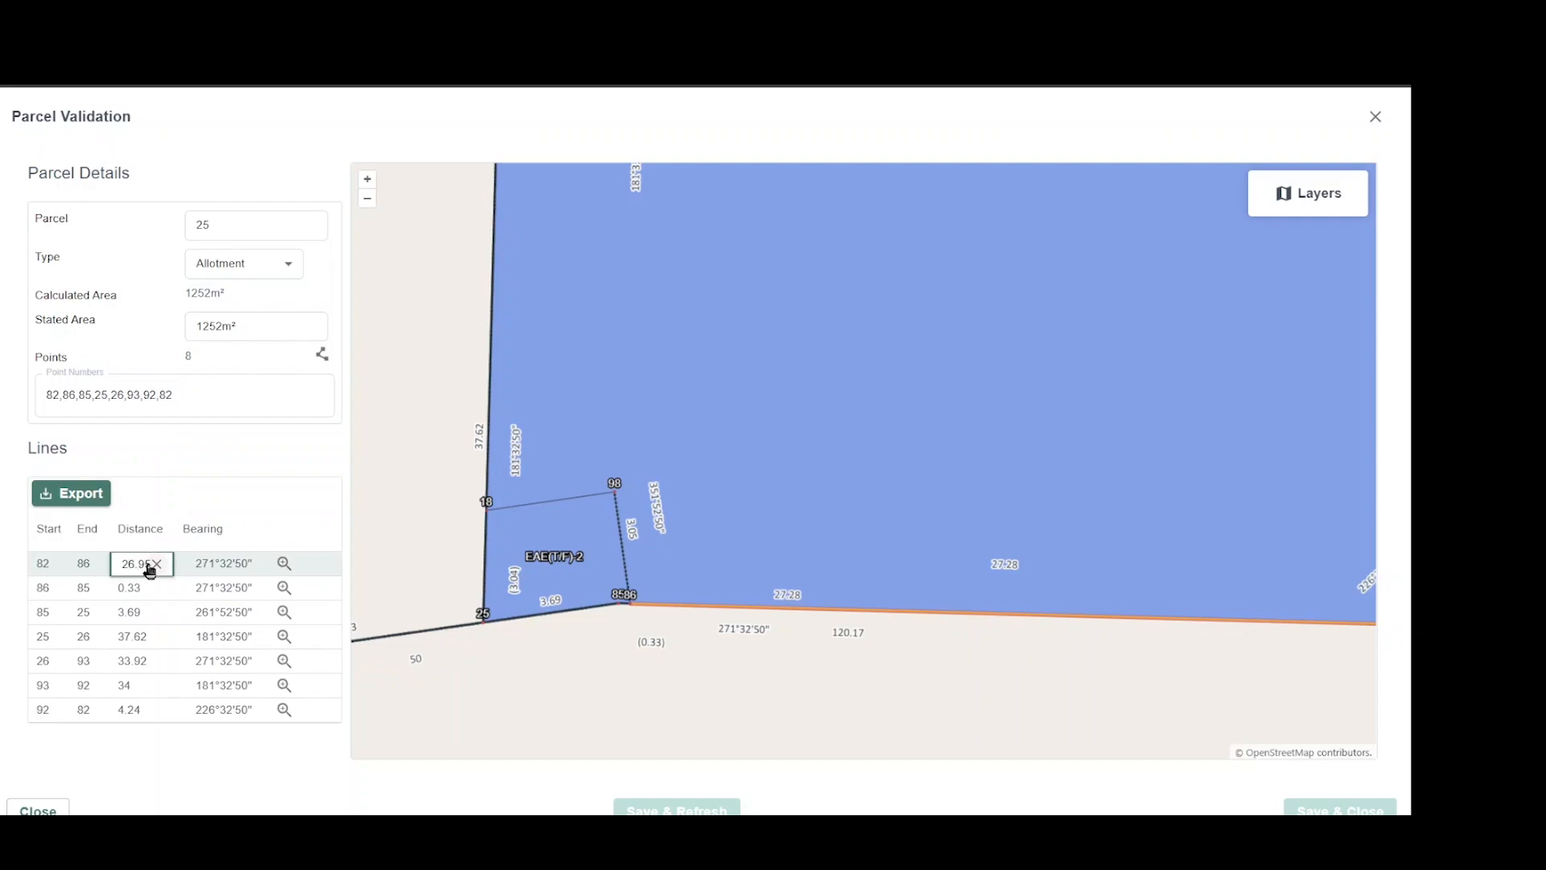
key(Tab)
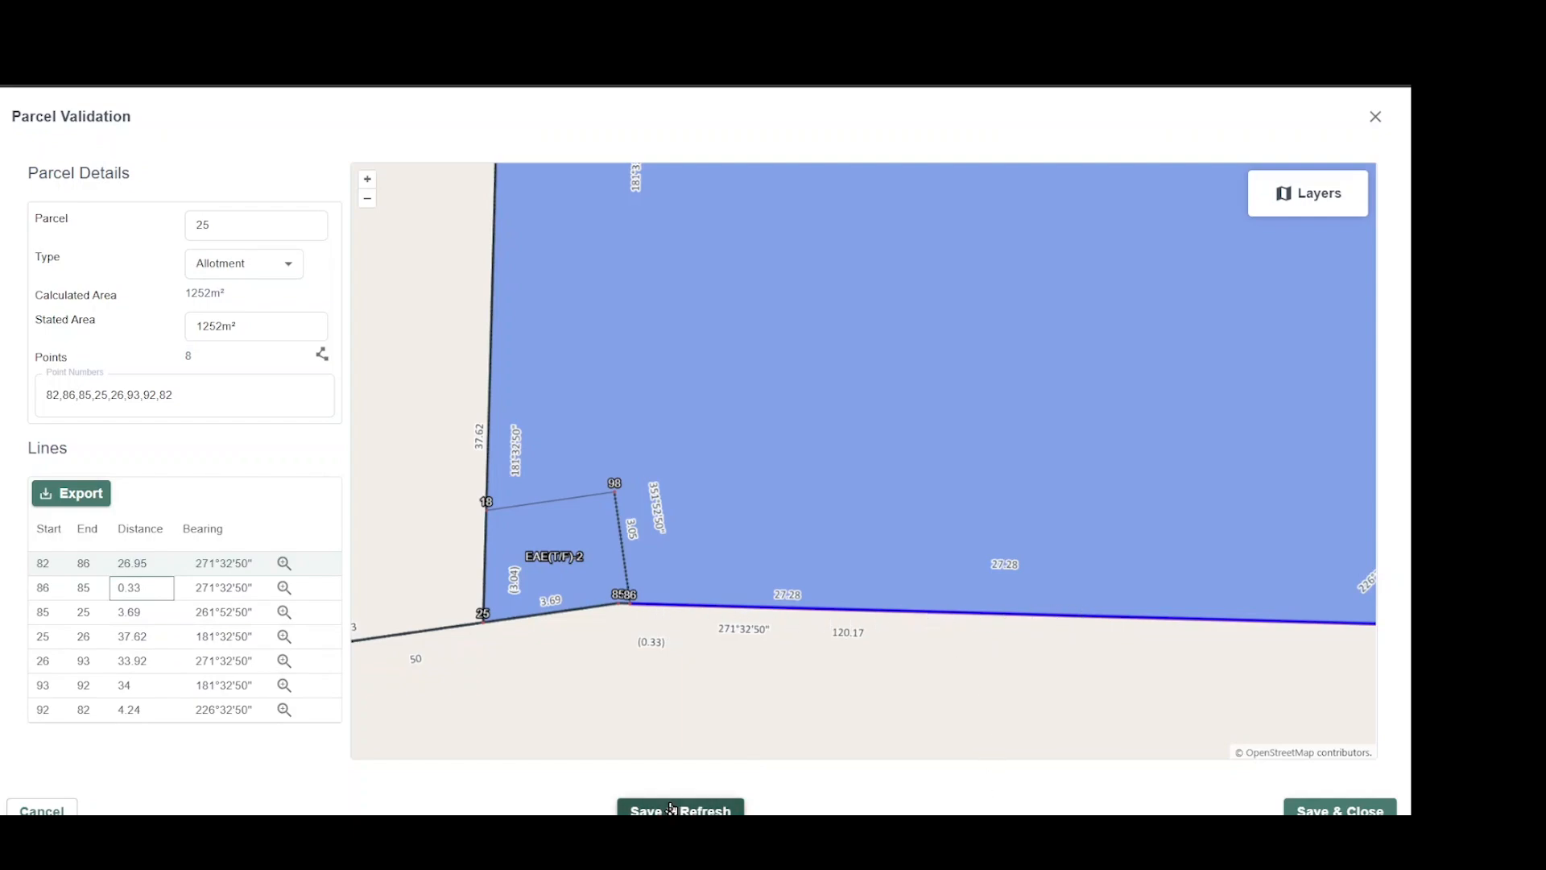
click(673, 811)
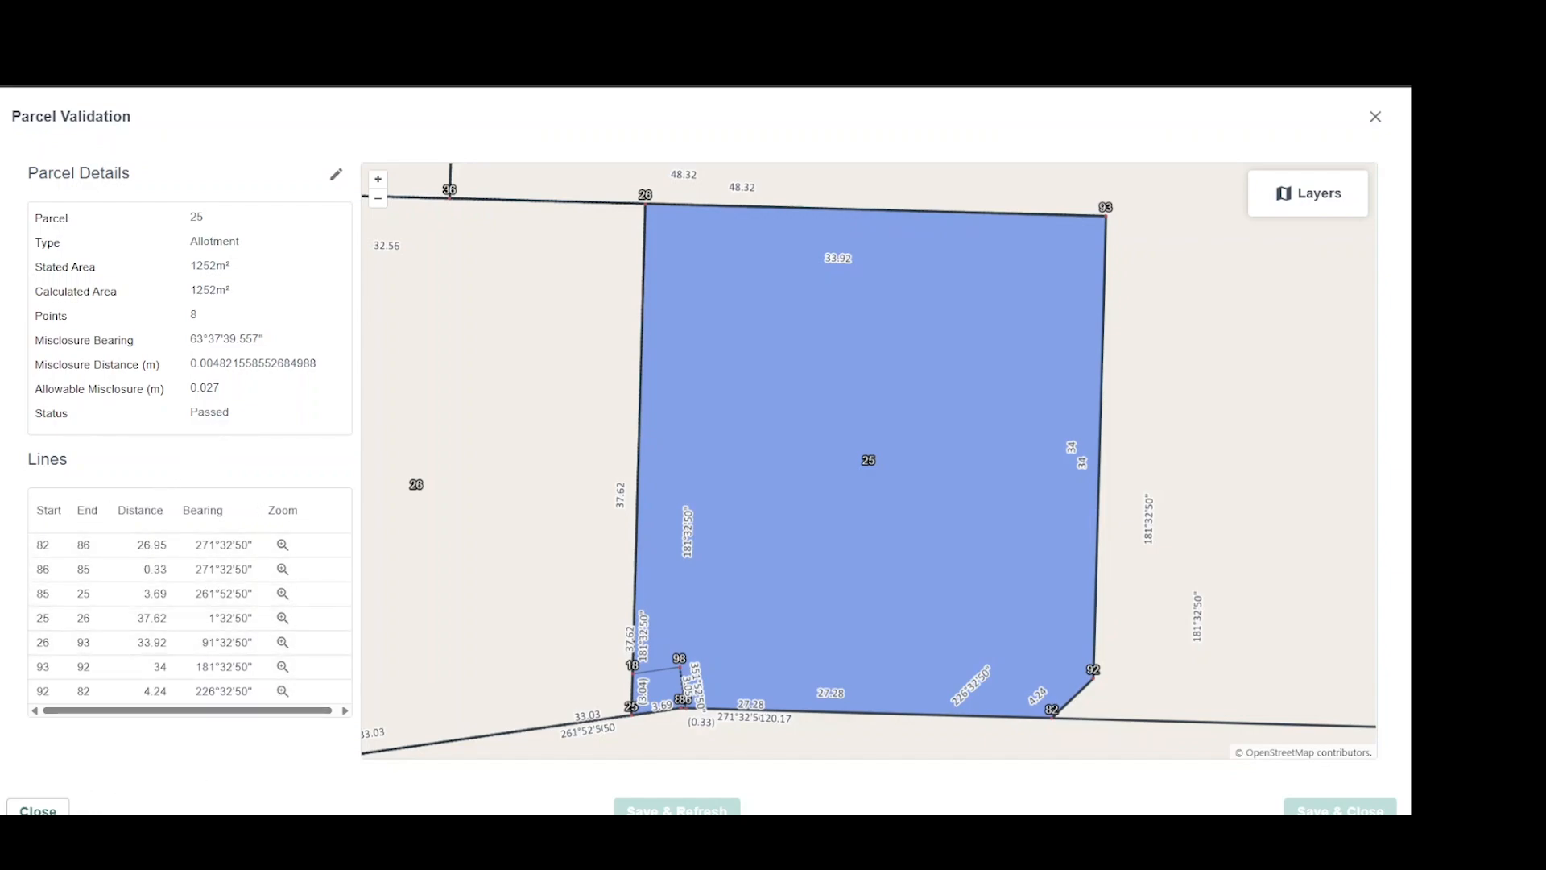
click(38, 811)
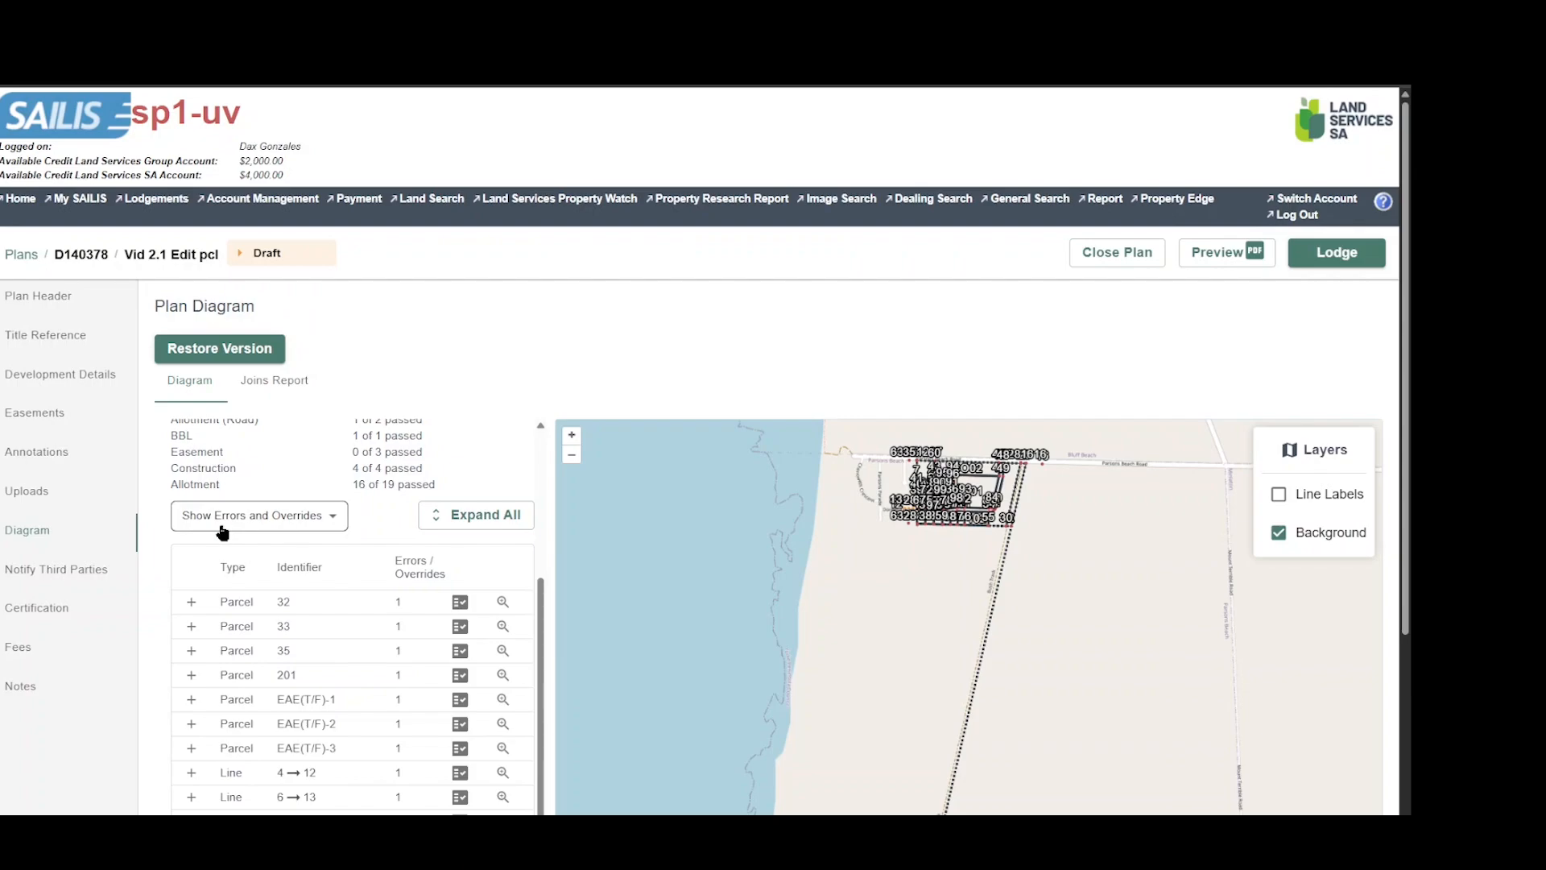
Select parcel 32 in the validation results, locate it on the diagram and open its validation details.
click(322, 680)
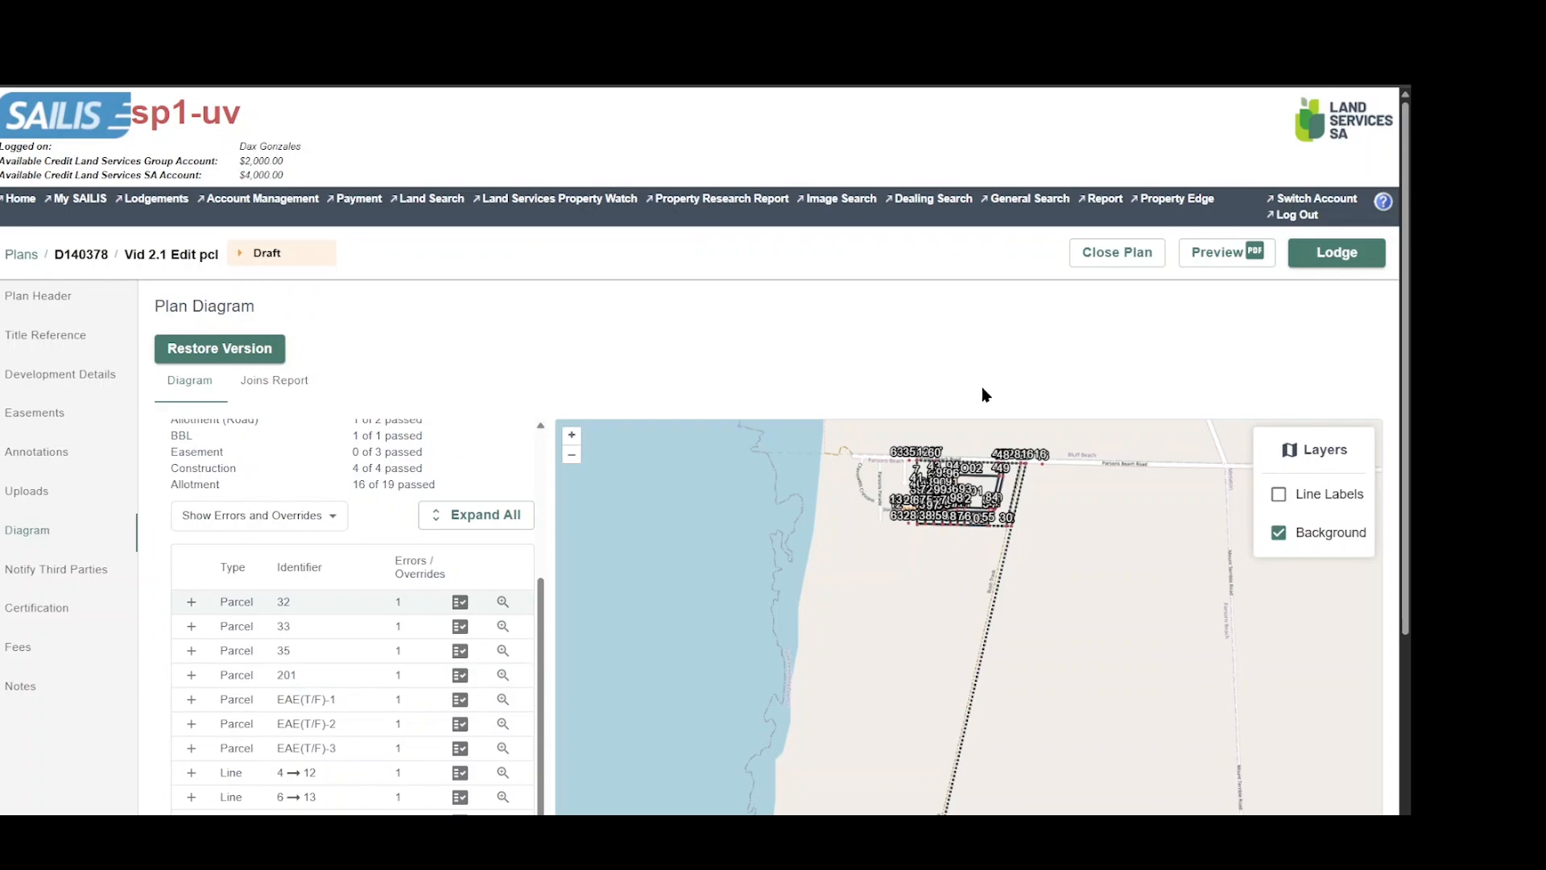
scroll(987, 444, up, 3)
scroll(886, 531, up, 3)
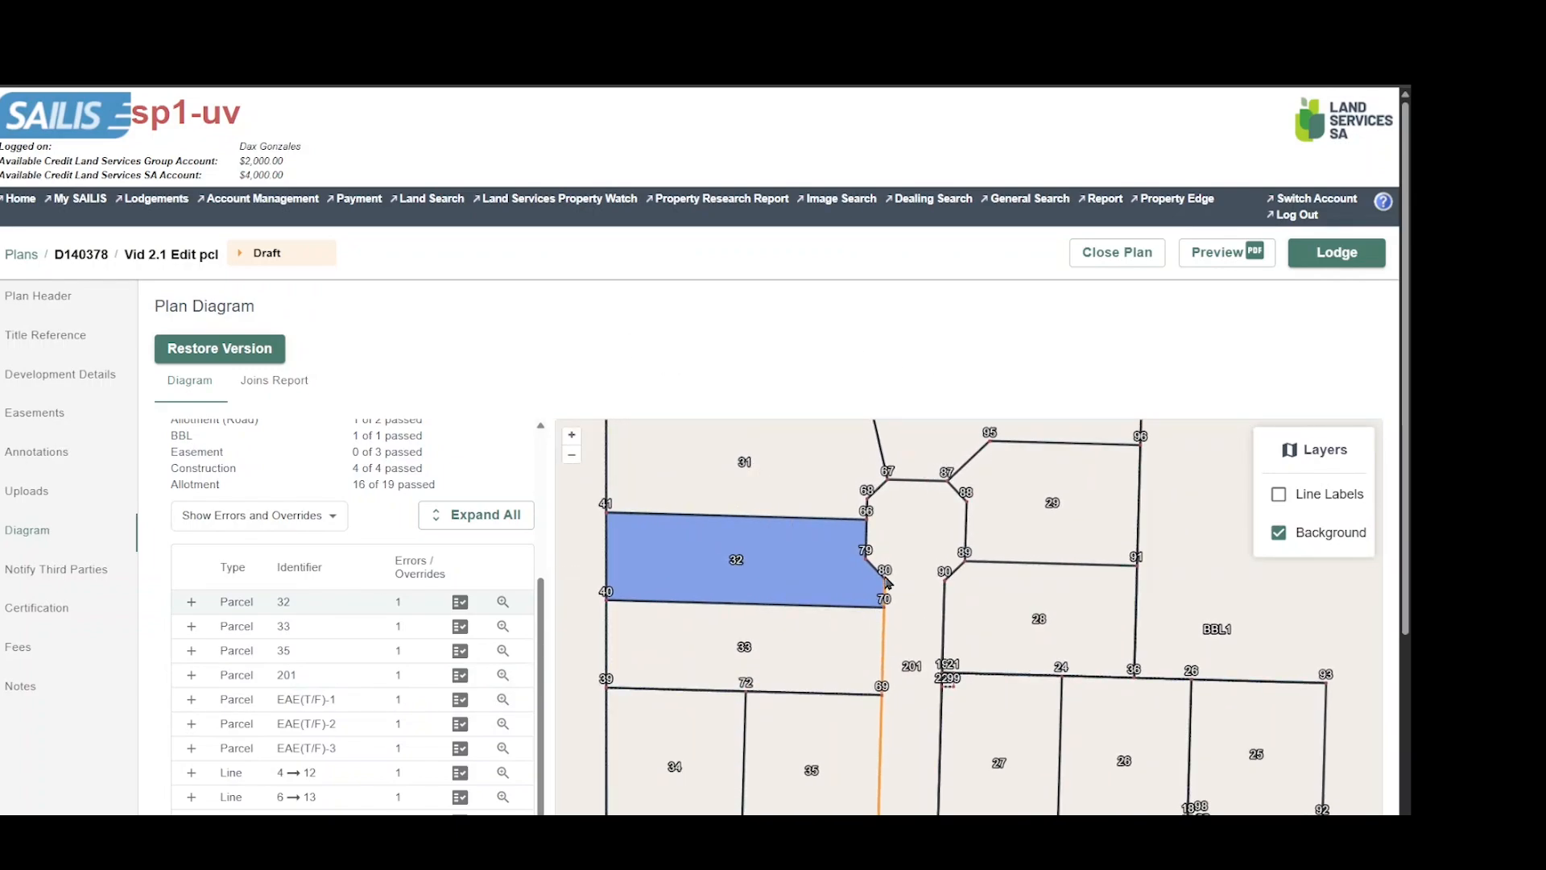
scroll(883, 613, up, 3)
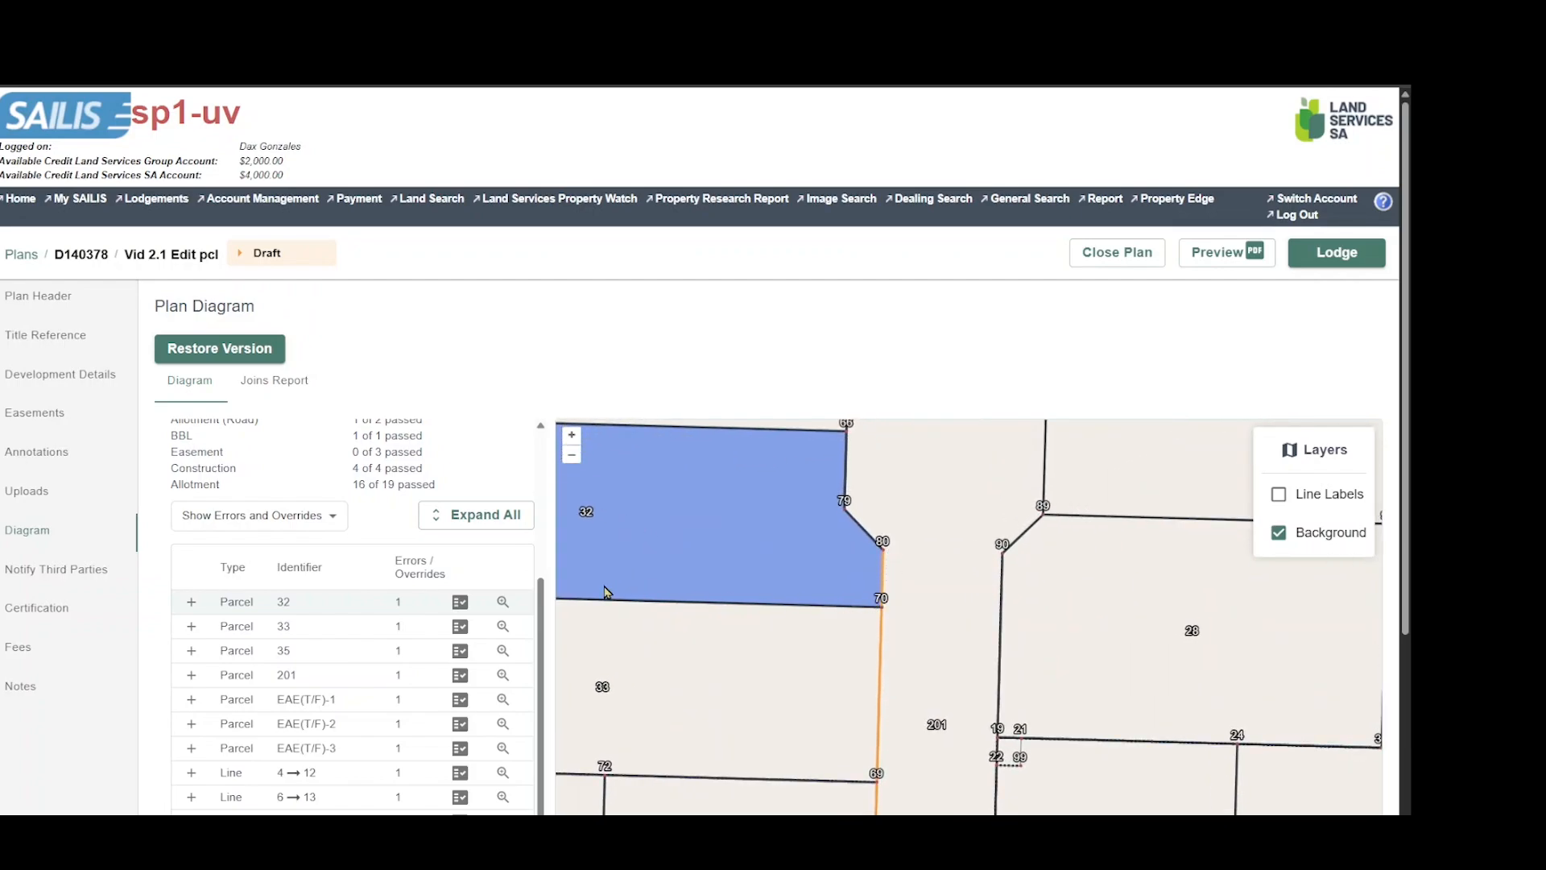
click(460, 604)
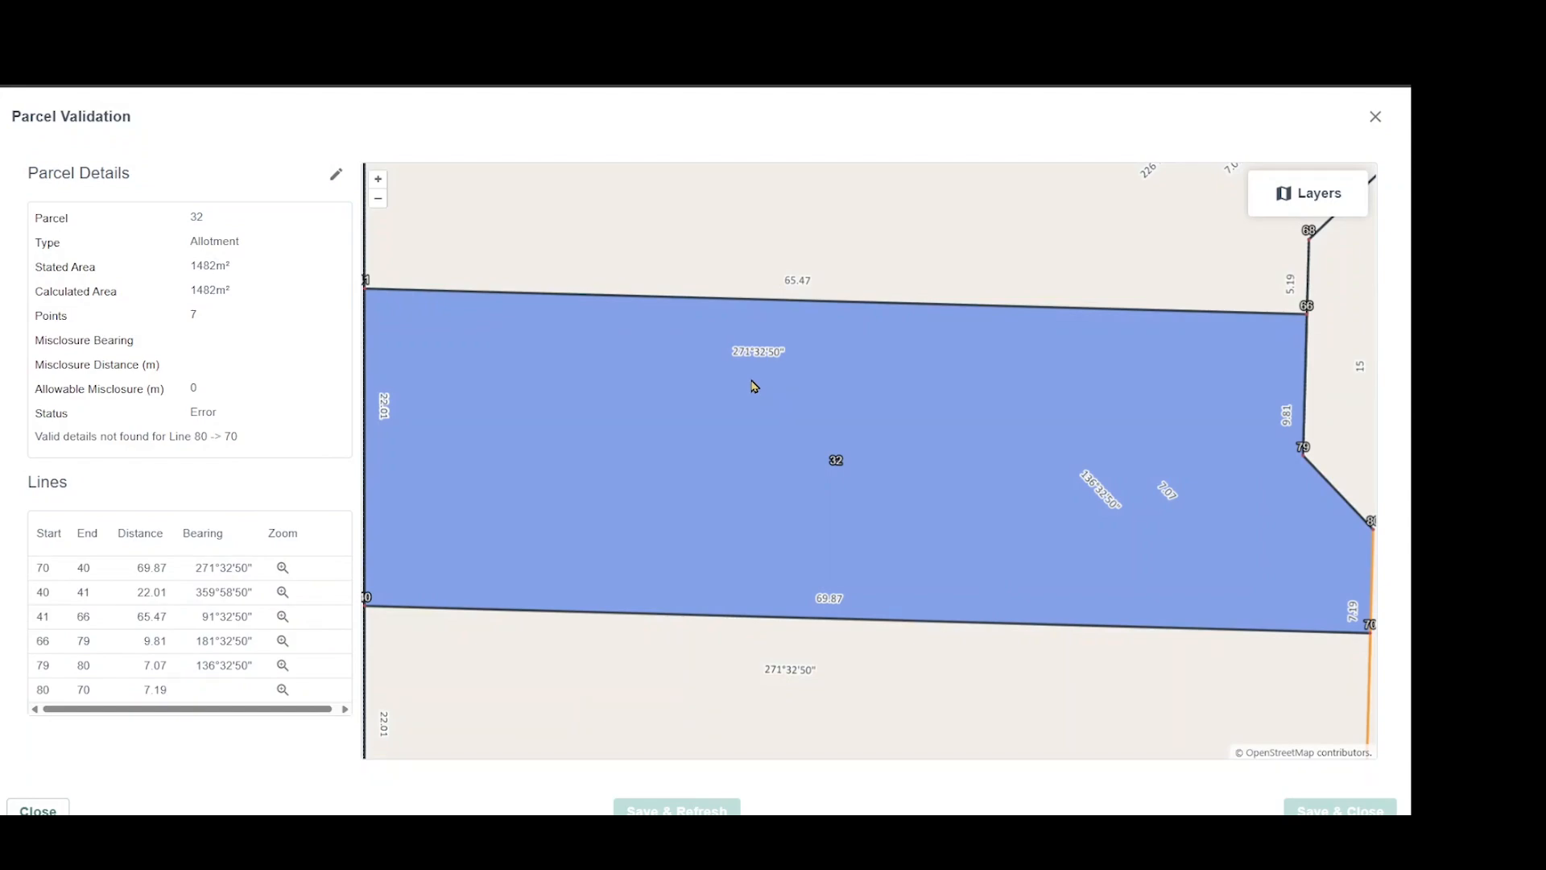
Set the bearing of line 80 to 70 in parcel 32 to 181°32'50", save and refresh the validation, and close the details.
scroll(753, 387, down, 2)
scroll(749, 386, down, 2)
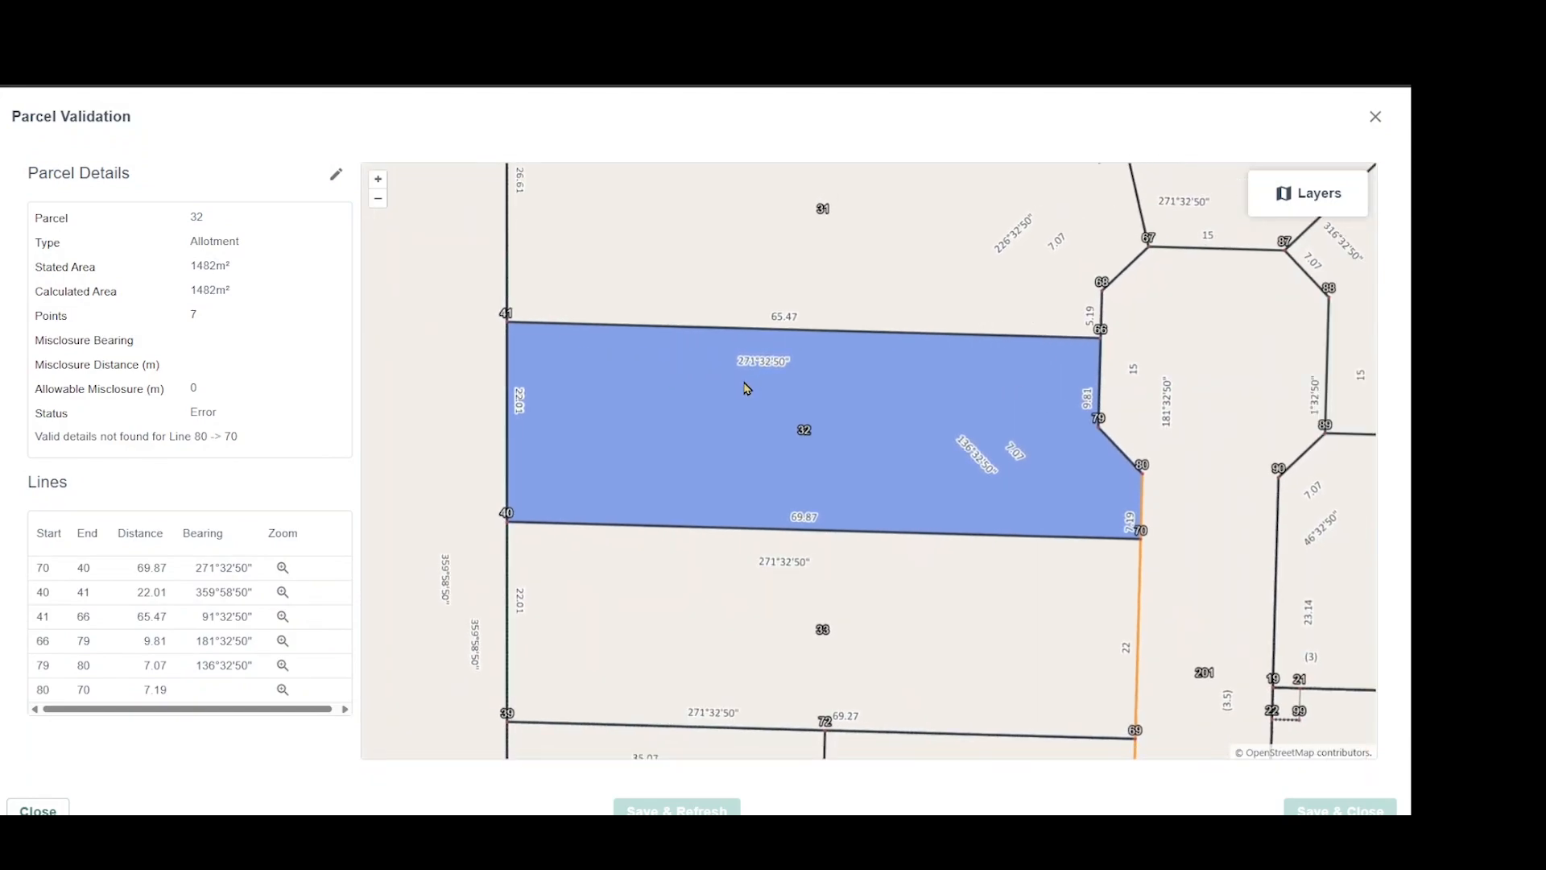
scroll(699, 384, down, 2)
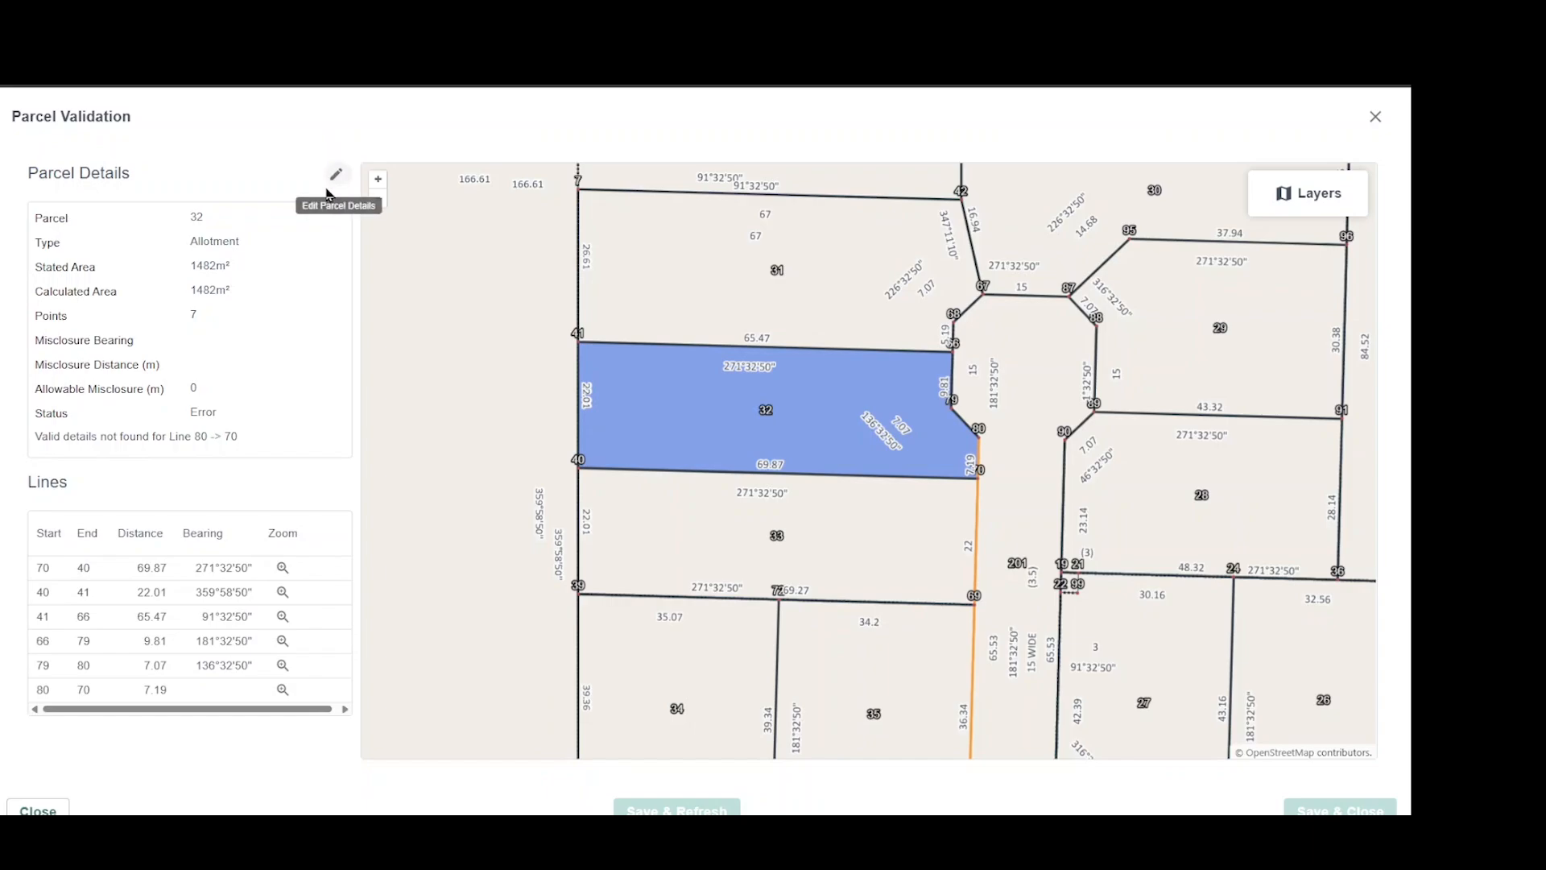
click(336, 175)
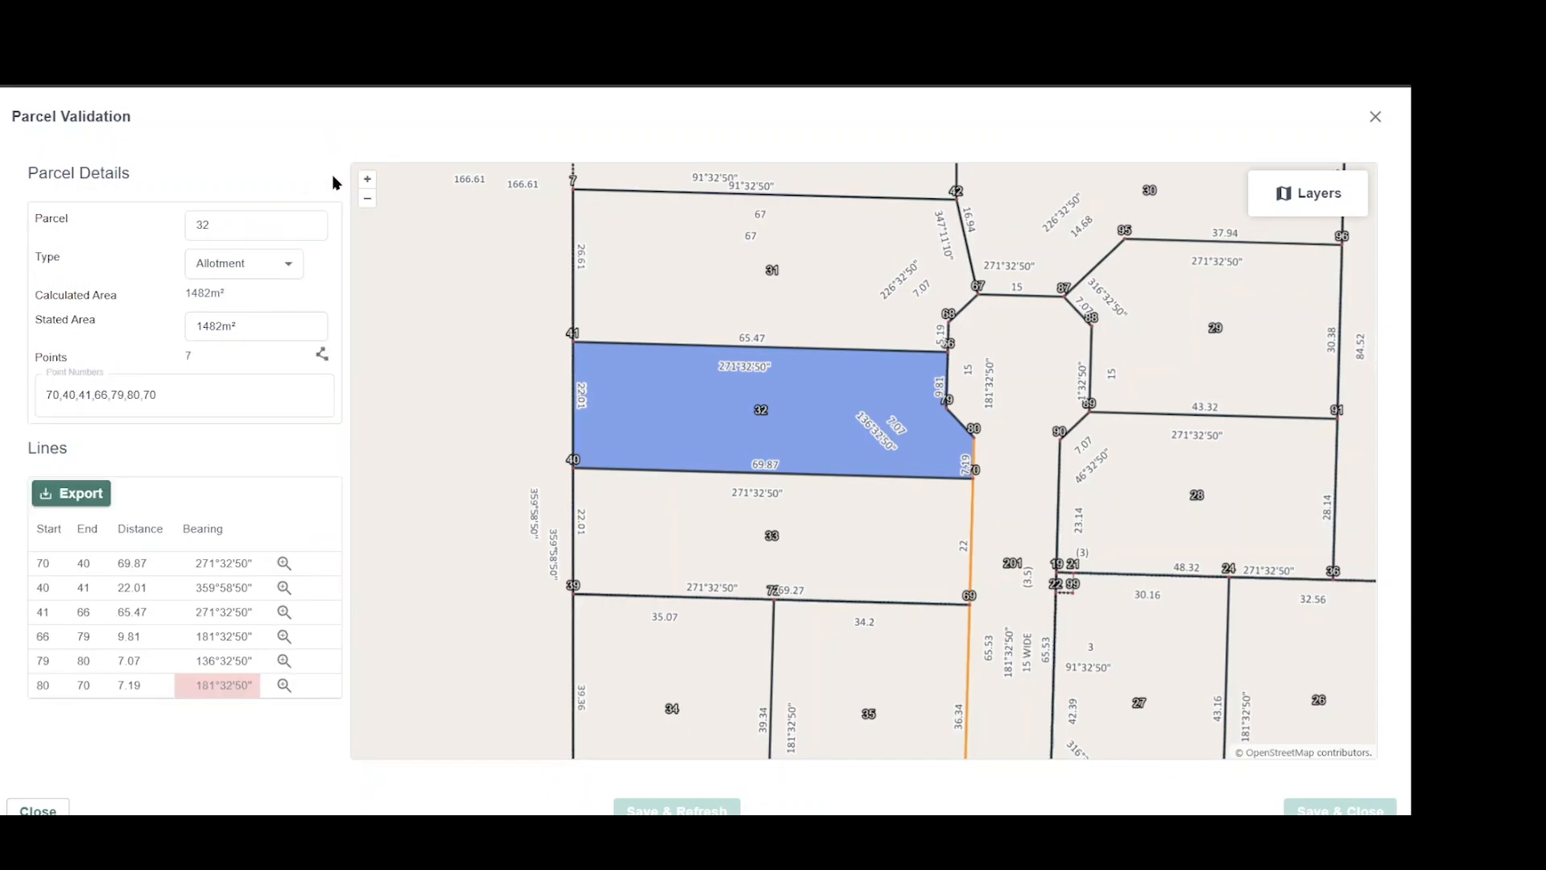
click(220, 692)
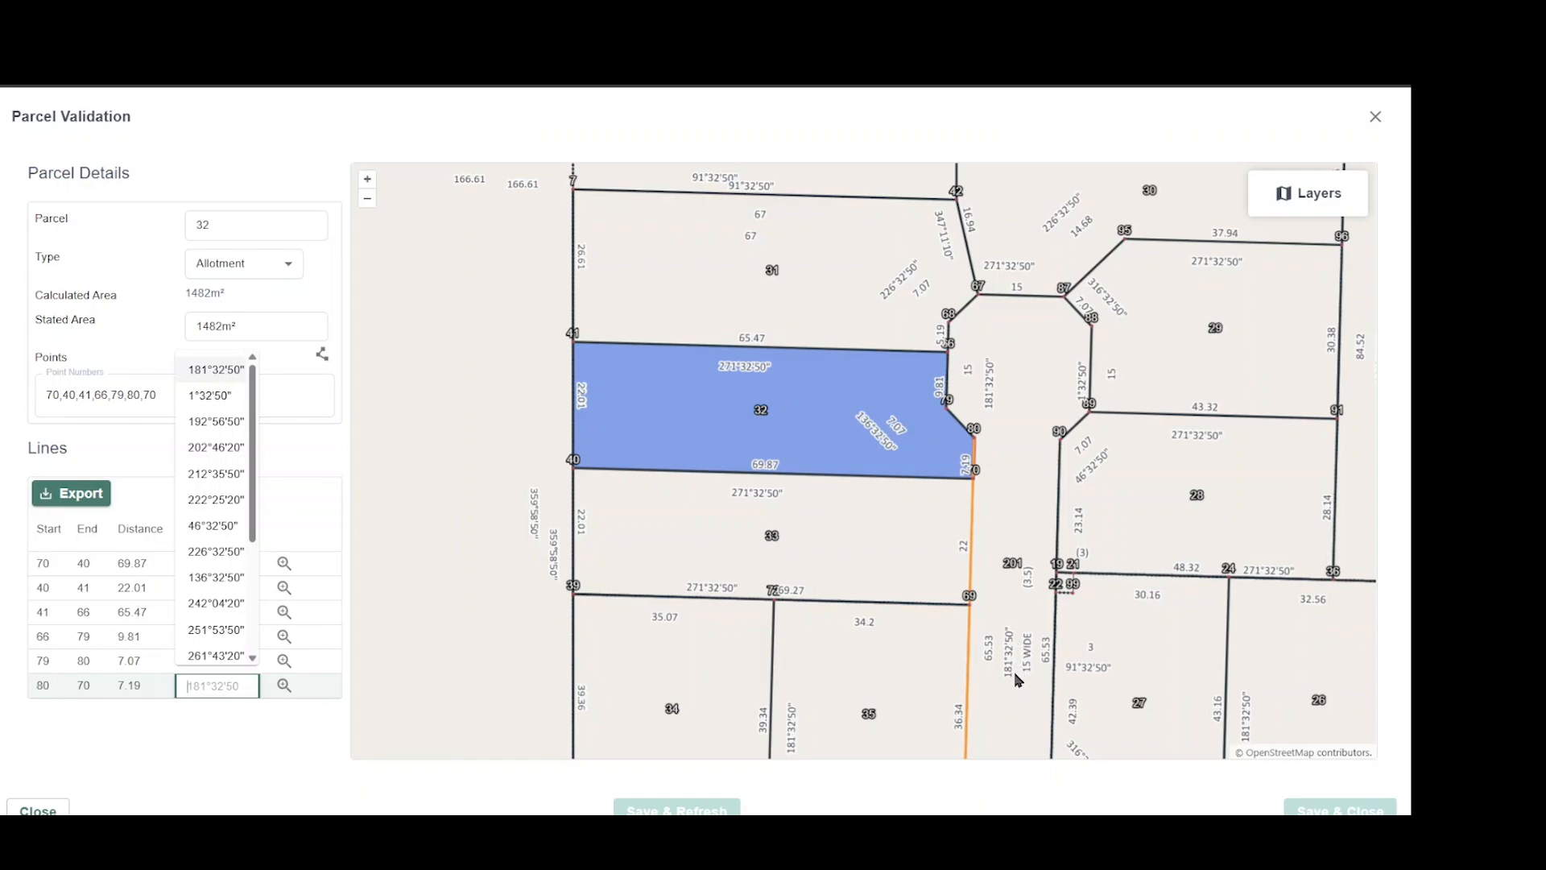
click(214, 369)
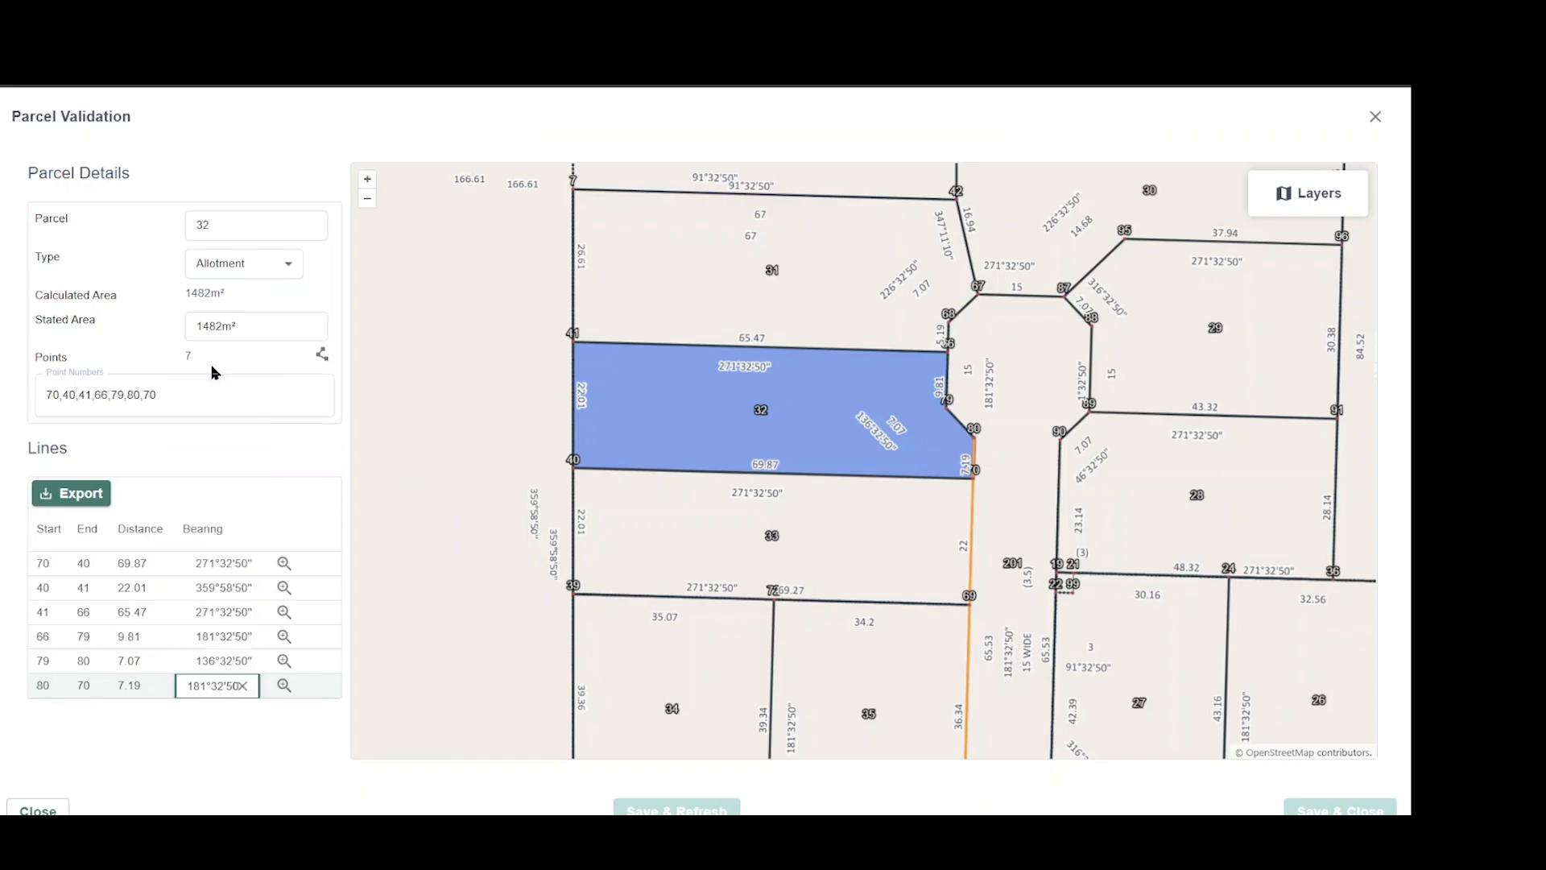
click(194, 769)
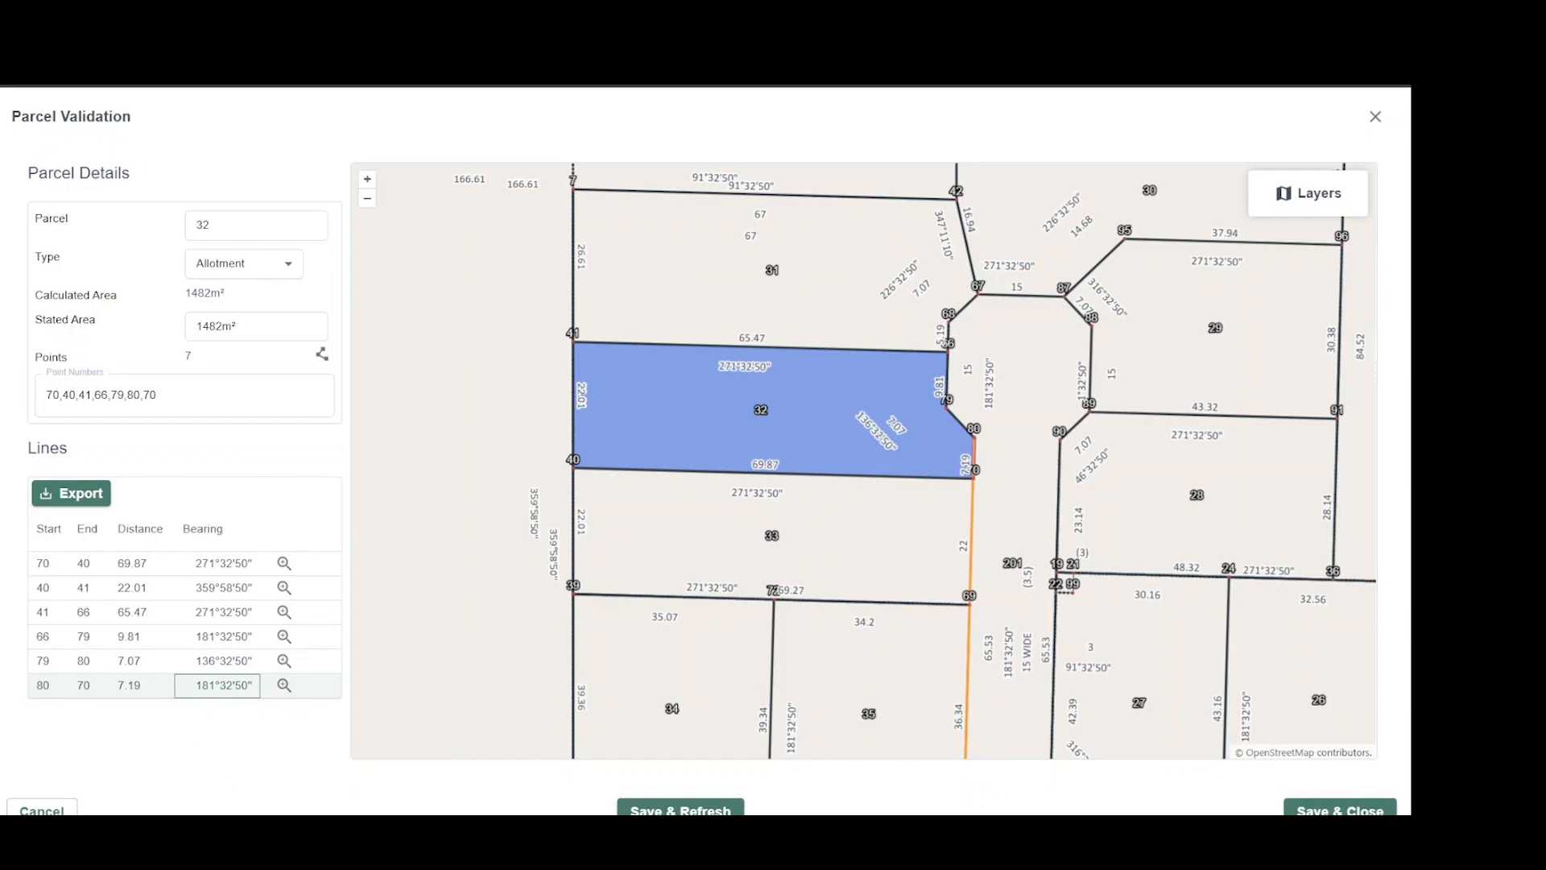
click(694, 810)
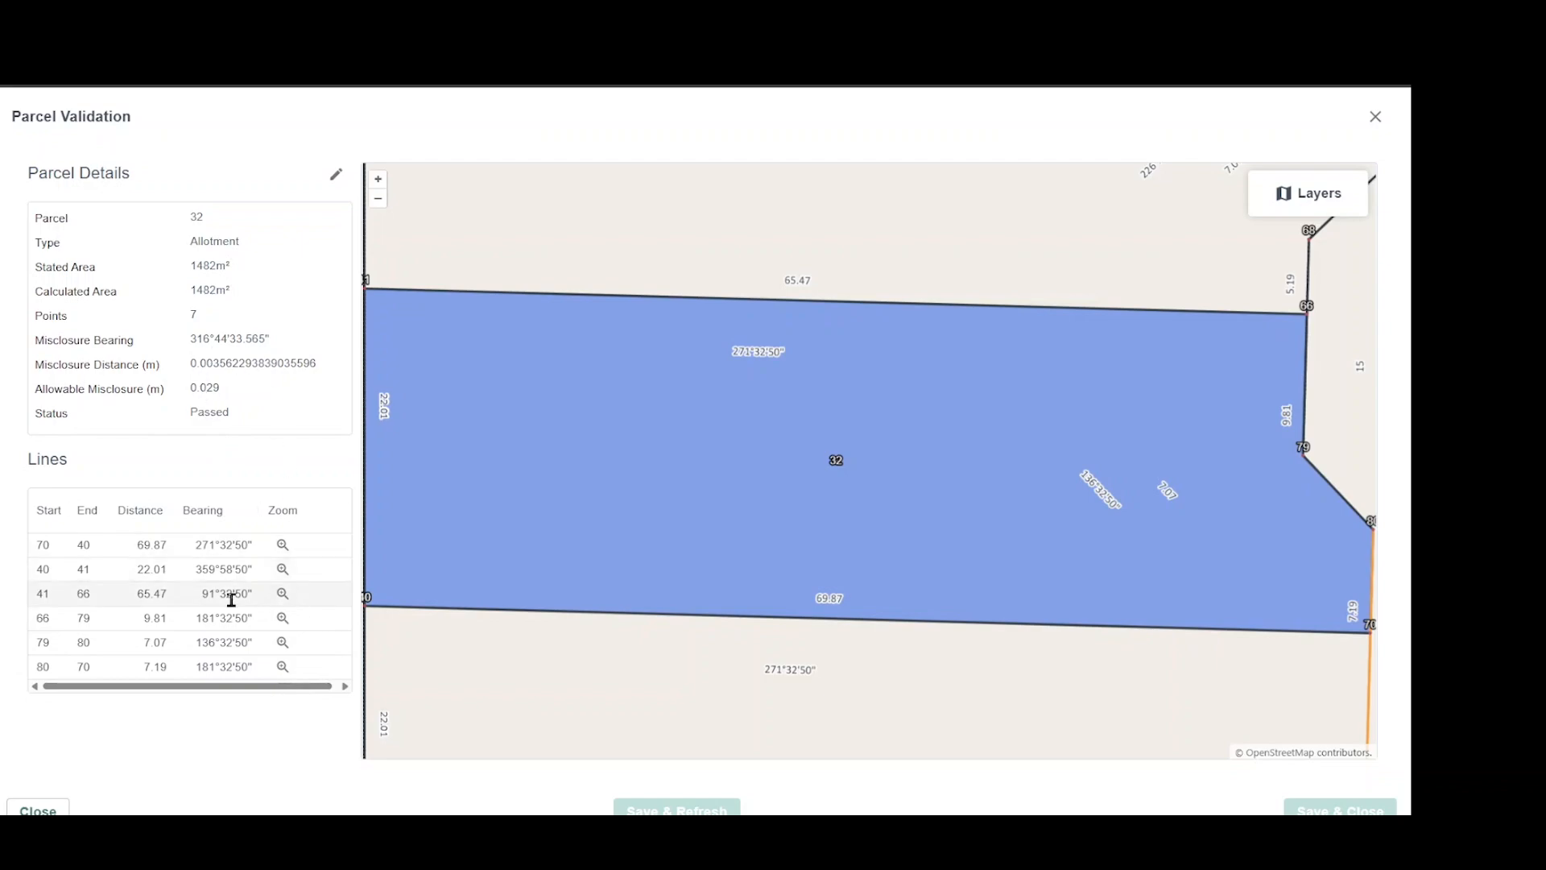
click(36, 808)
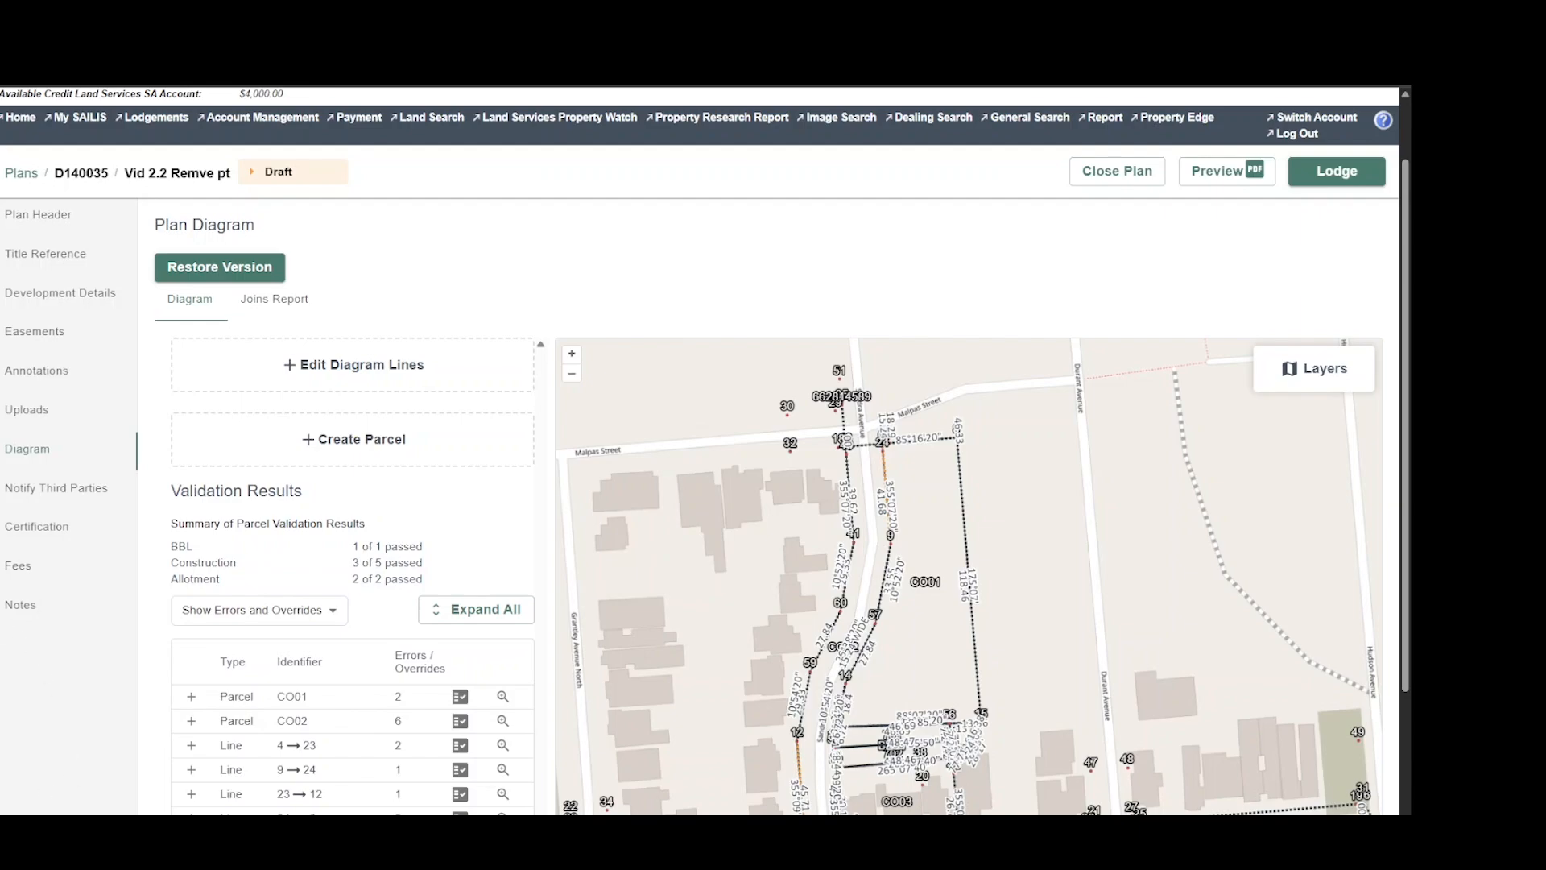
Expand the error details of parcel CO01 in plan D140035 and examine its boundary around points 9, 24 and 6 on the diagram.
click(235, 698)
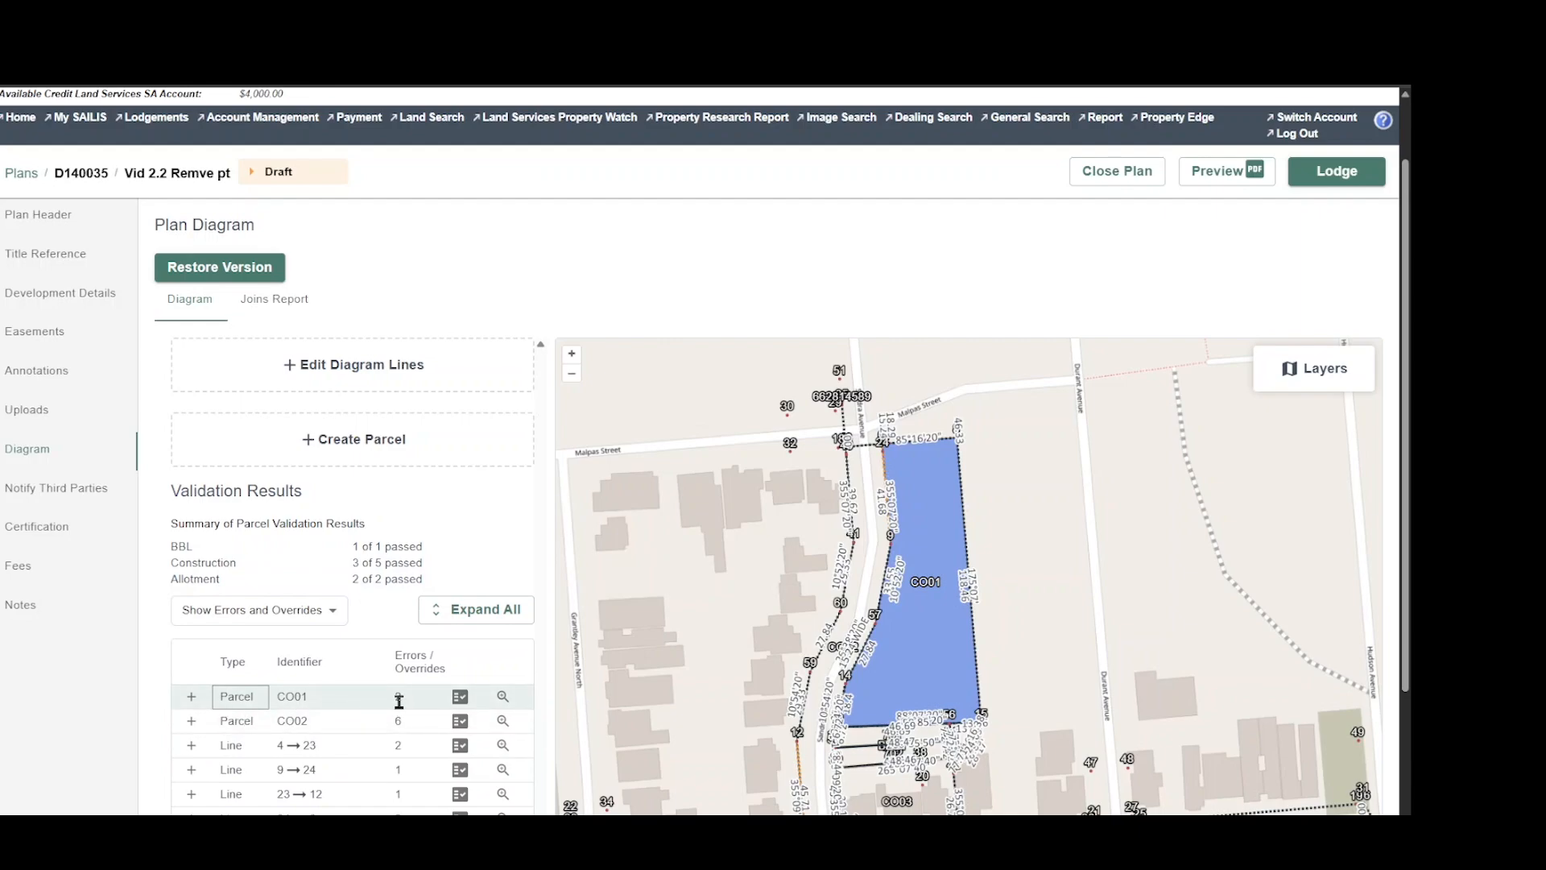
click(192, 697)
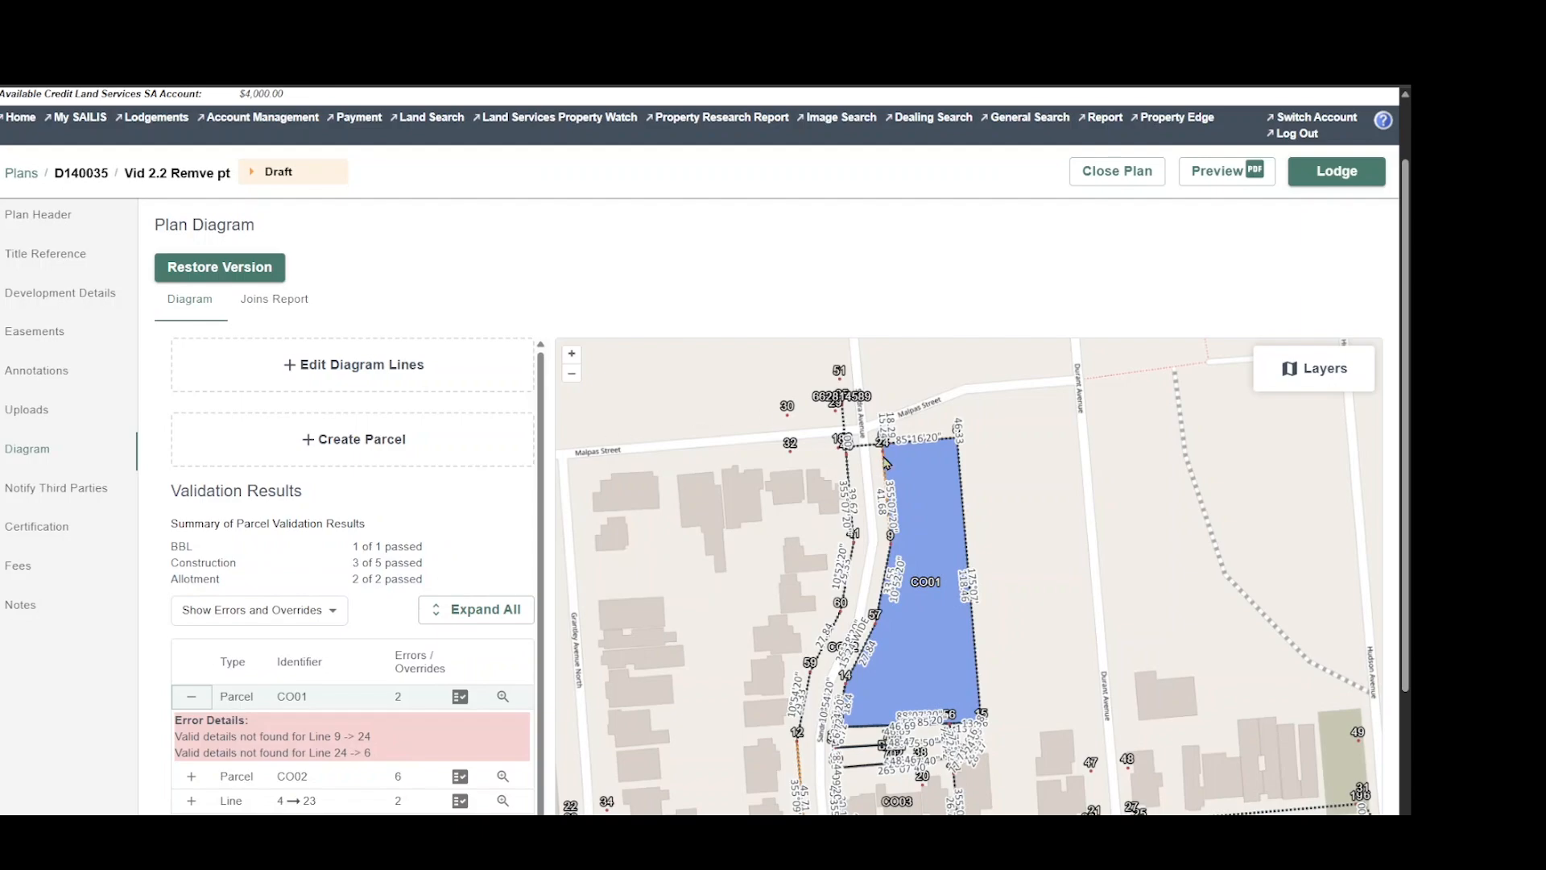
scroll(889, 453, up, 2)
scroll(925, 489, up, 1)
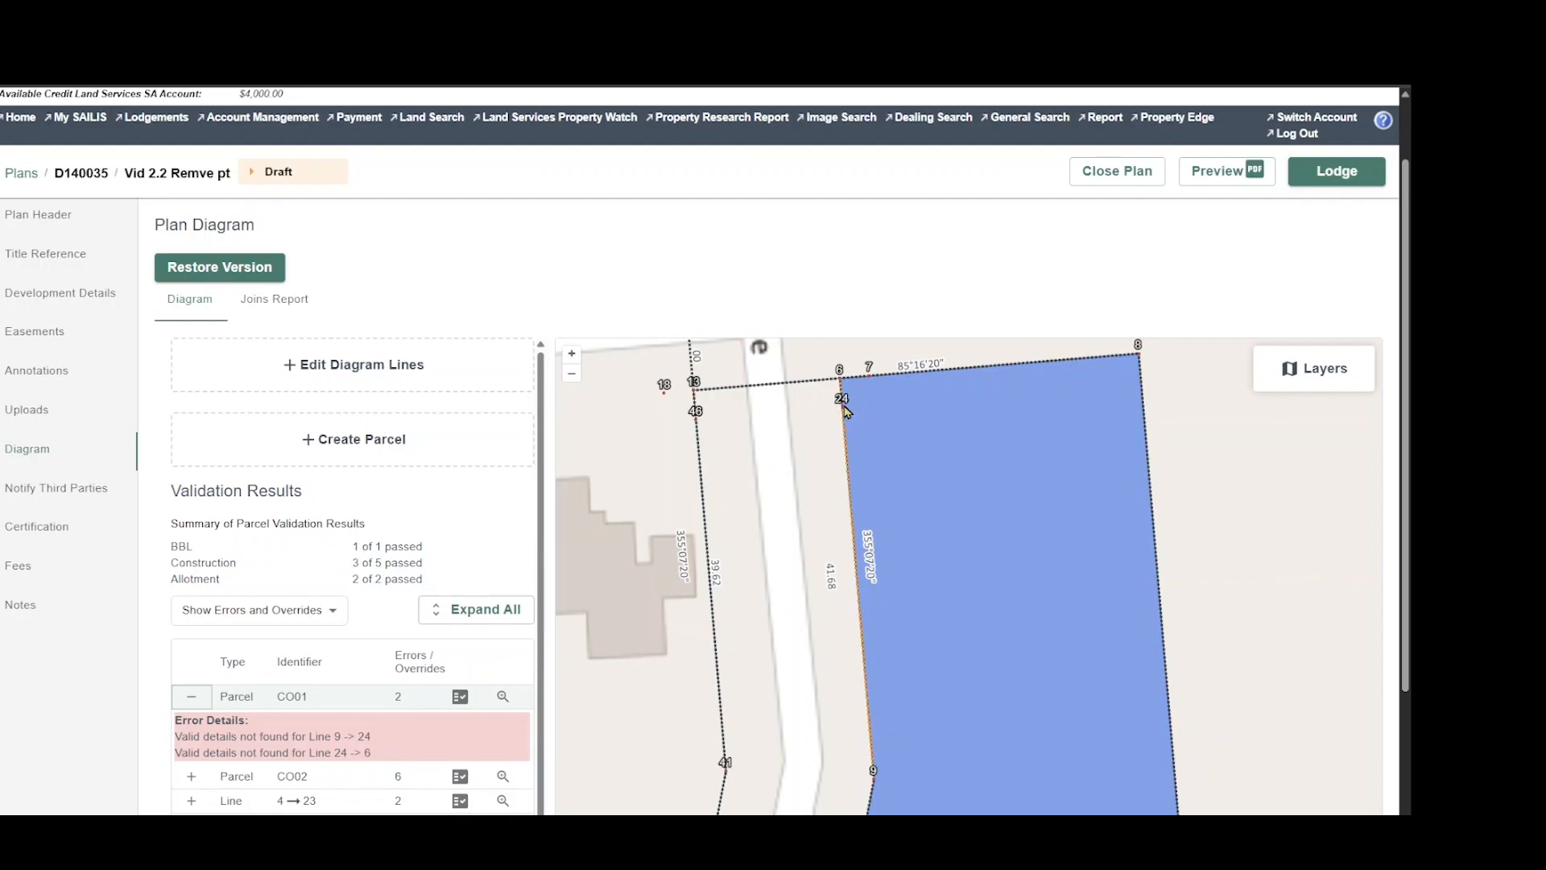
scroll(808, 398, down, 1)
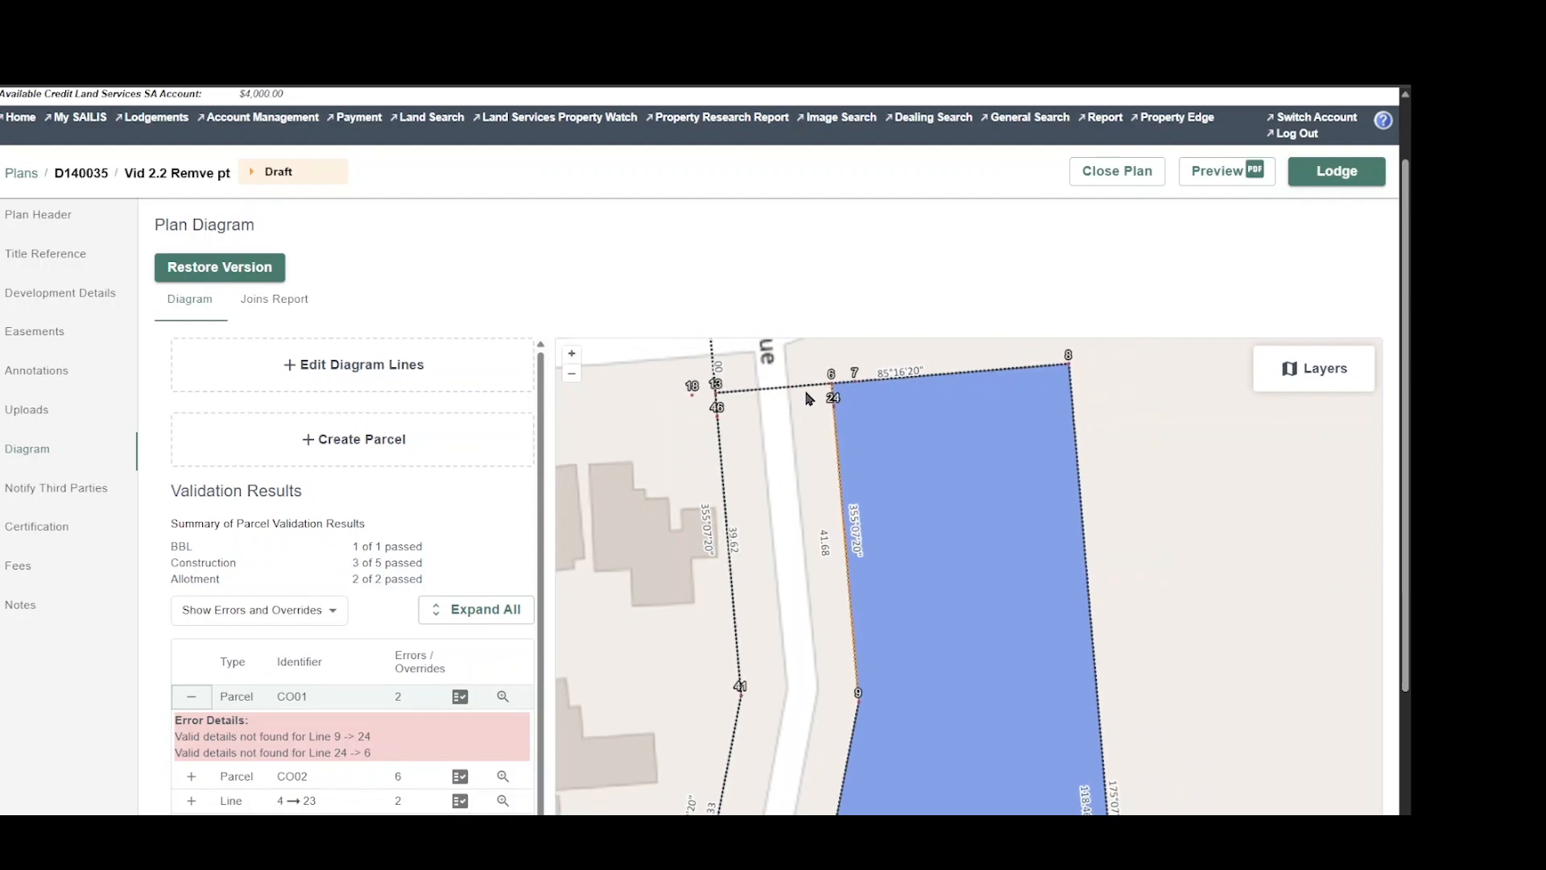
scroll(807, 398, down, 1)
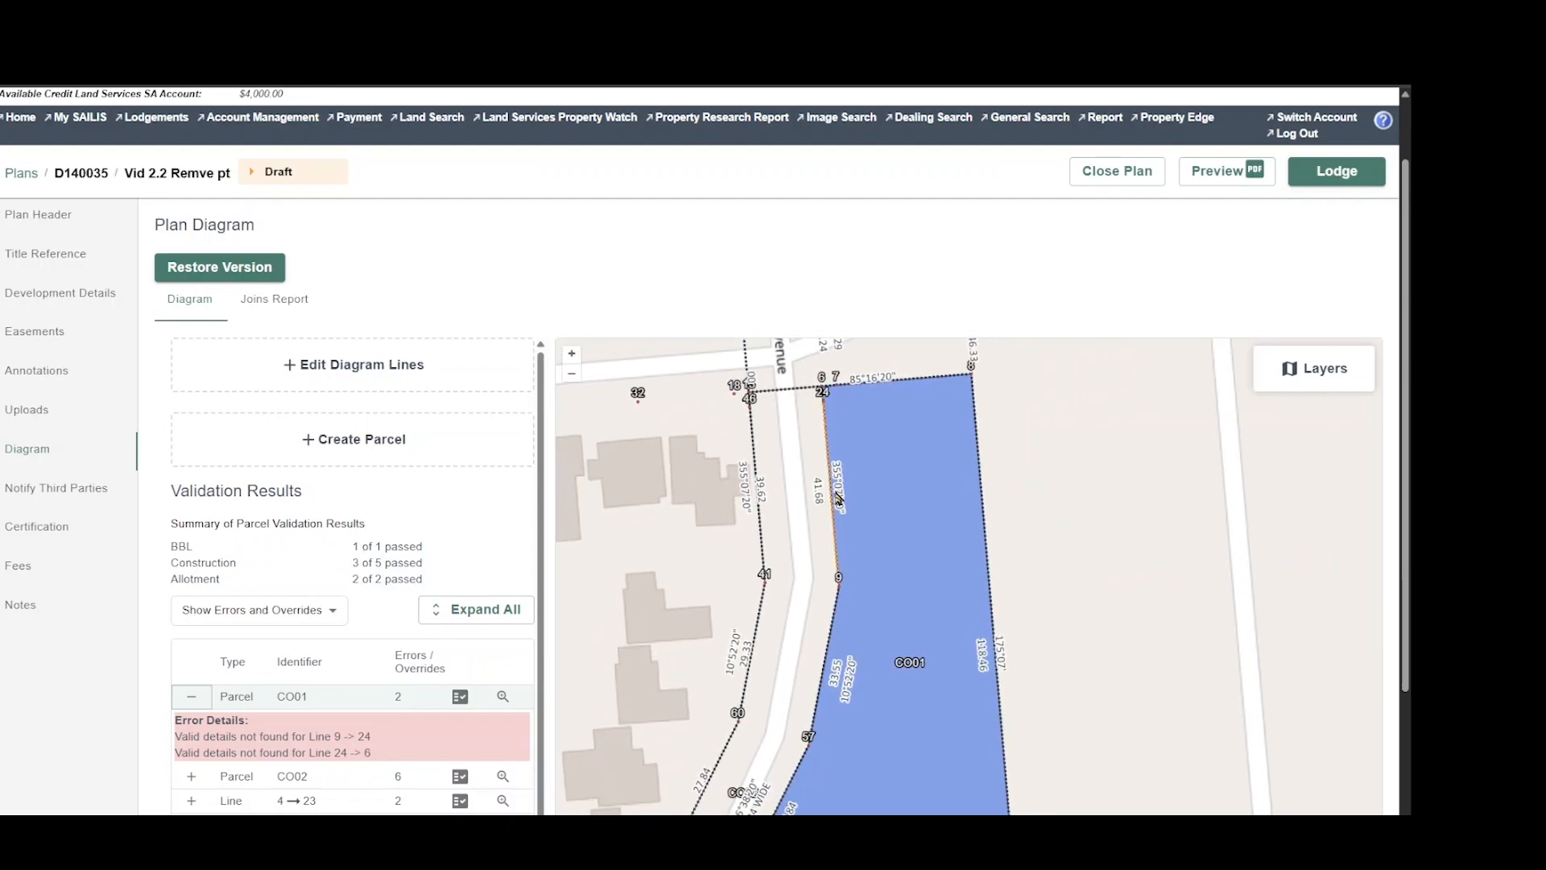
Remove point 24 from parcel CO01's point numbers, save and refresh the validation, and close the parcel's details.
click(460, 698)
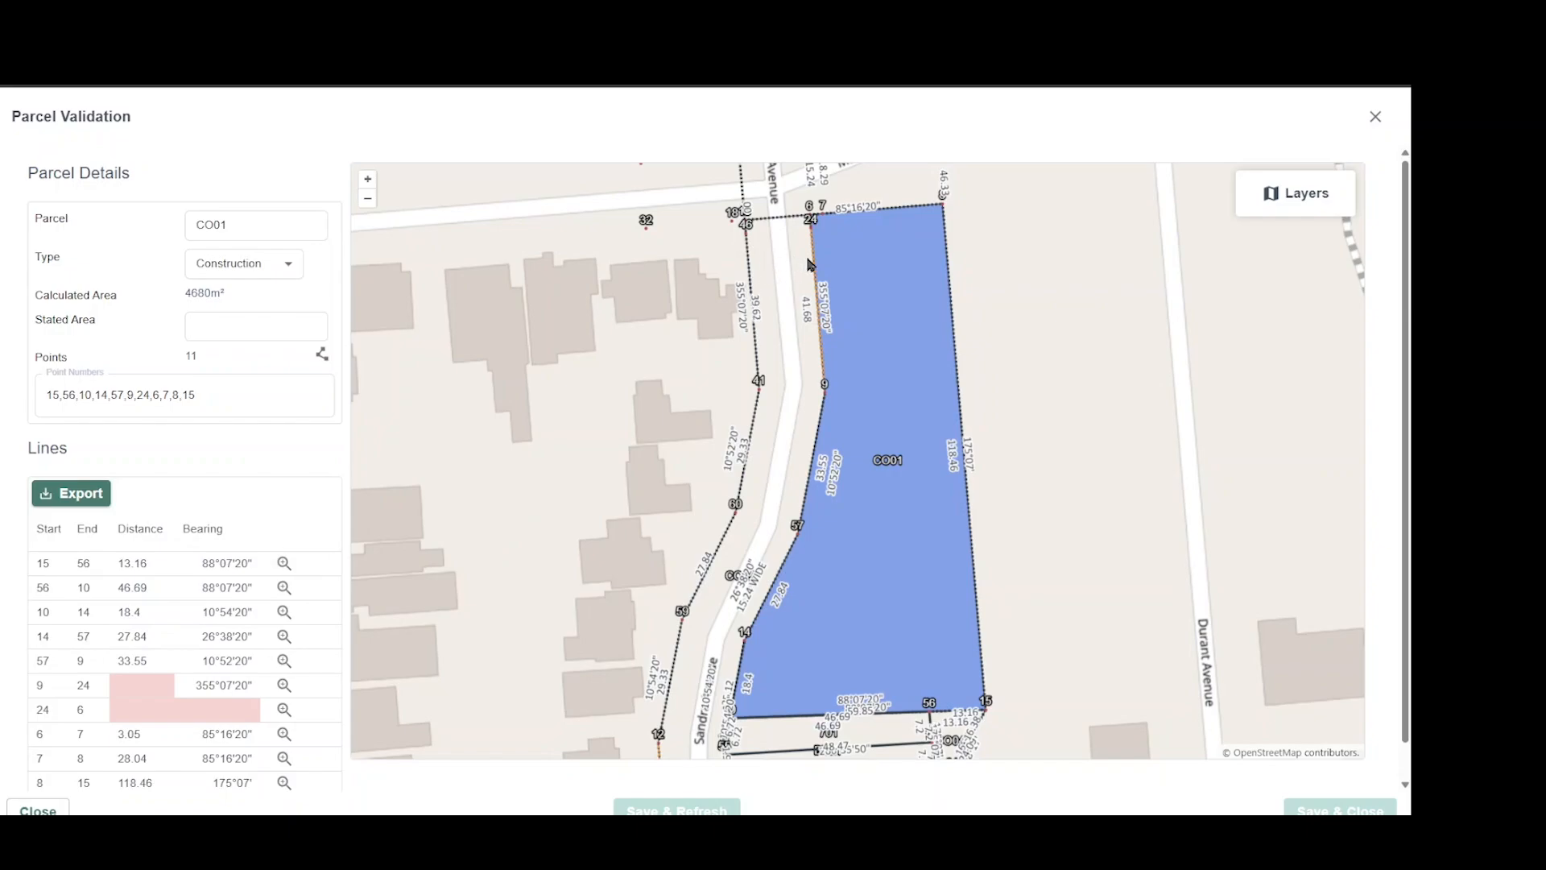
scroll(810, 263, up, 2)
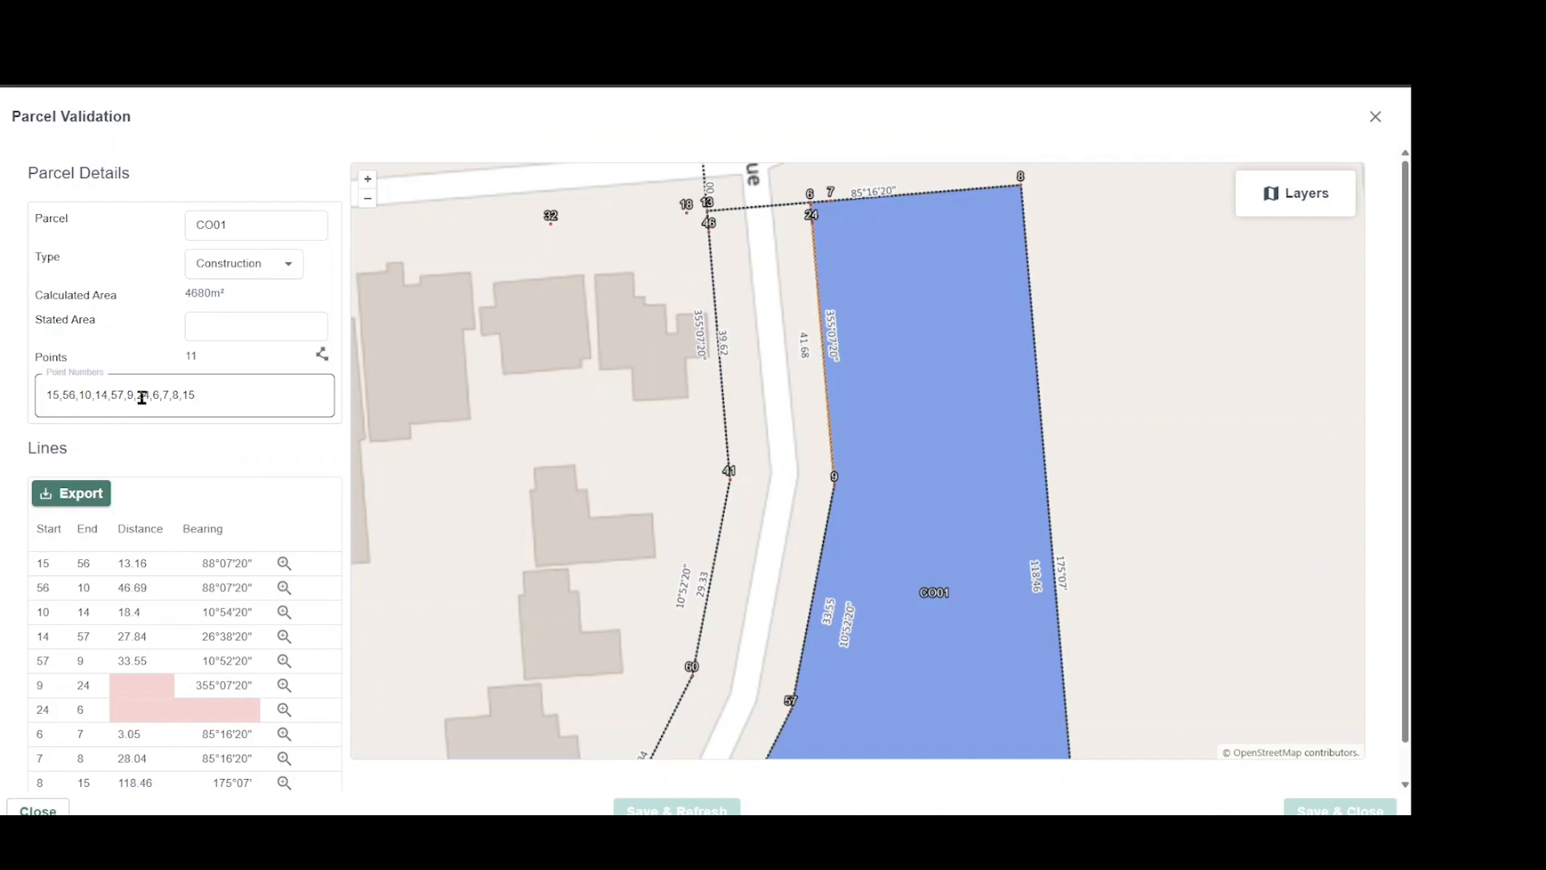
click(220, 395)
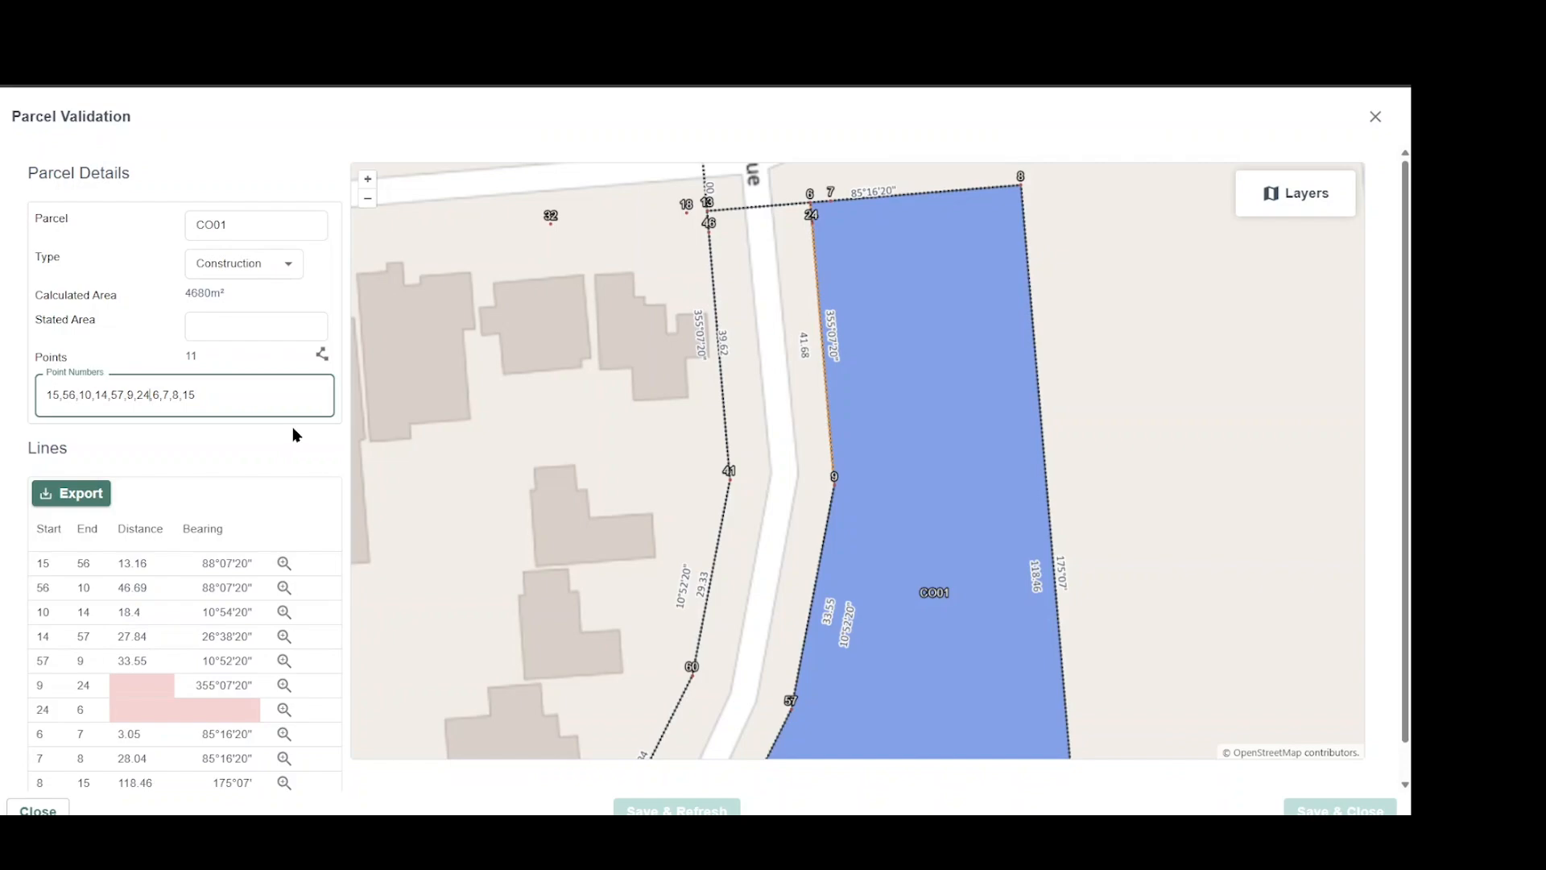
key(BackSpace)
key(BackSpace)
key(BackSpace)
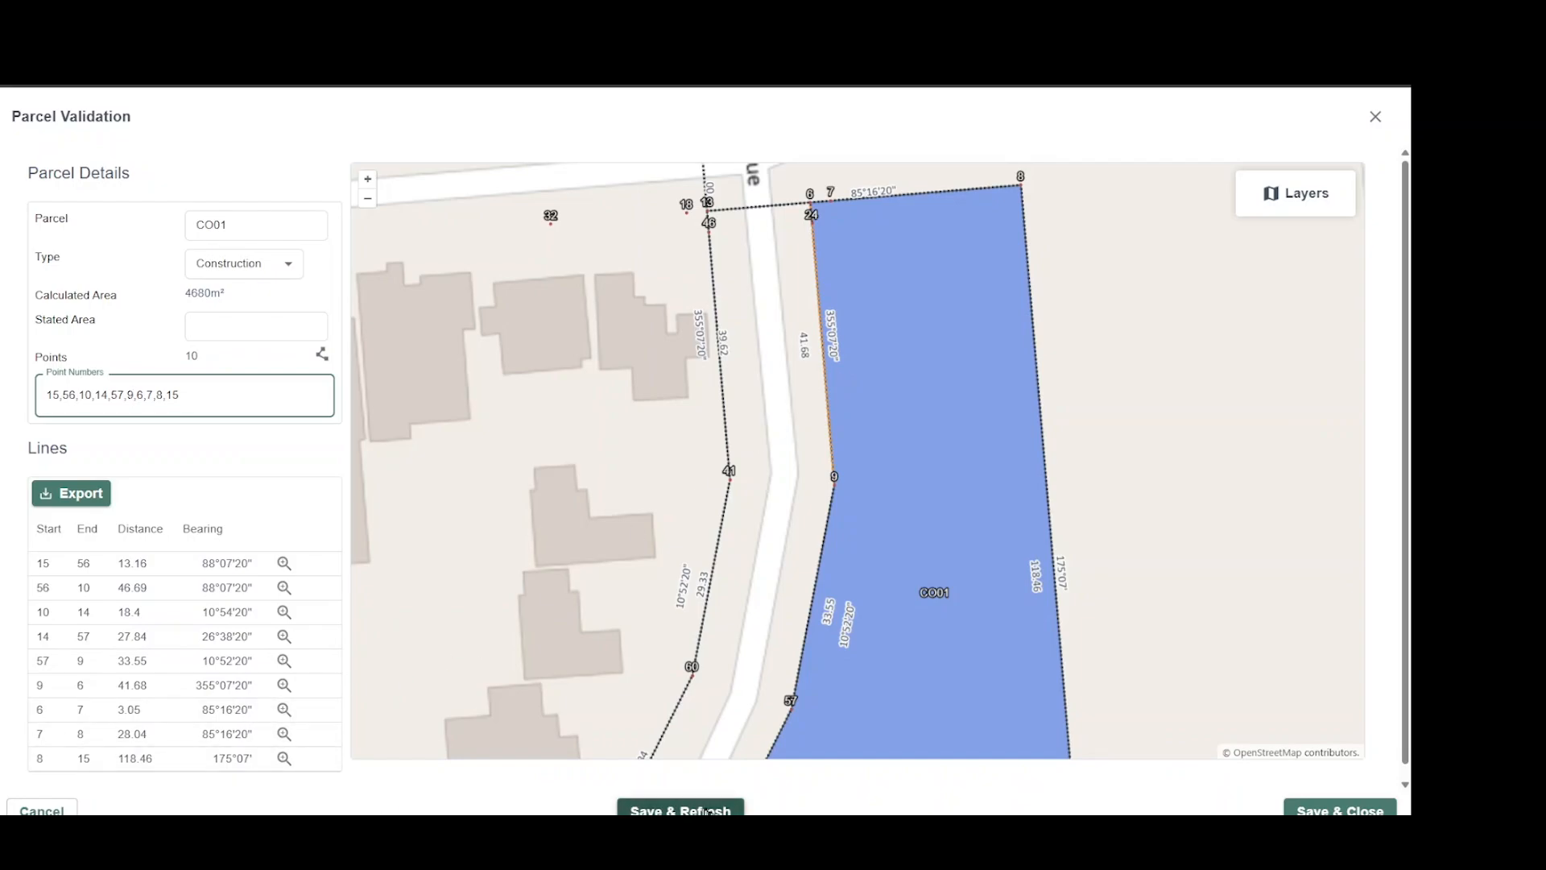
click(675, 810)
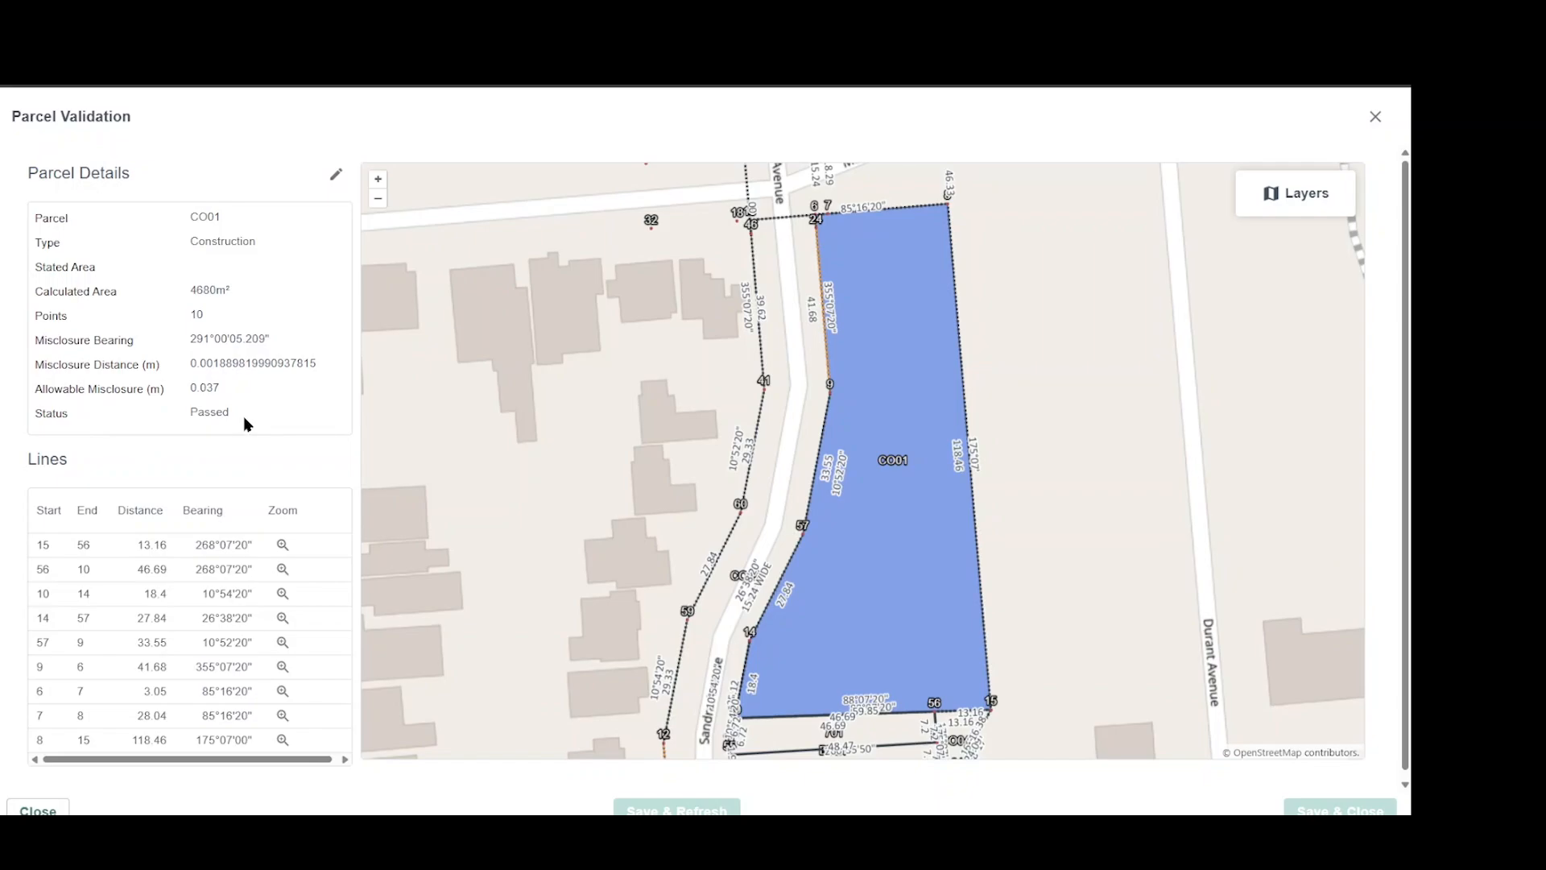
click(40, 809)
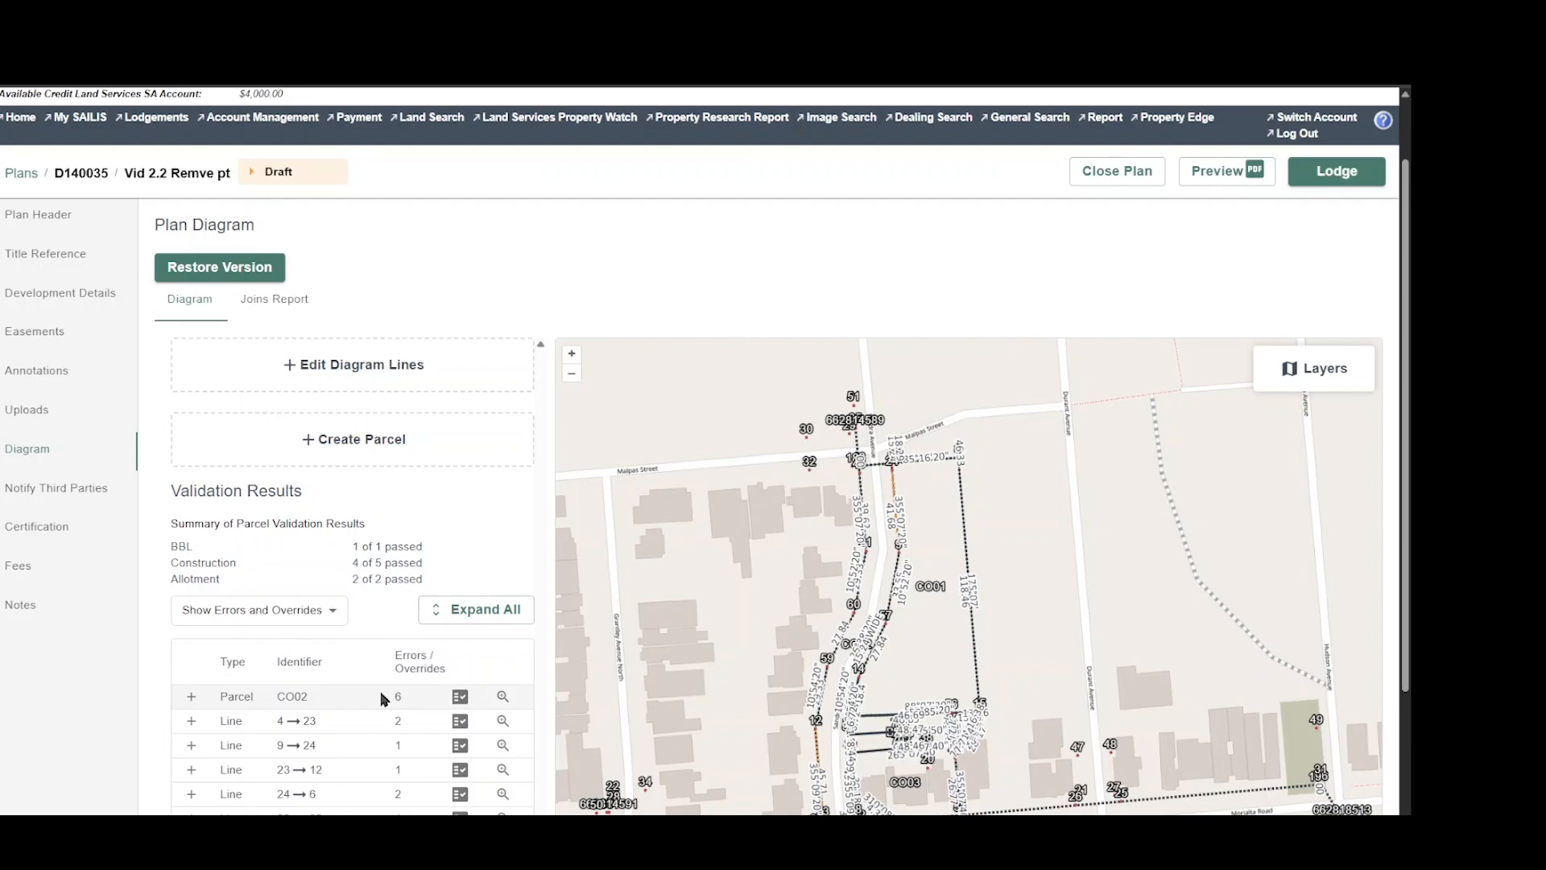
Review the misclosure error of parcel 51 in plan D140036, examining its validation details and boundary lines before closing them.
scroll(384, 698, down, 1)
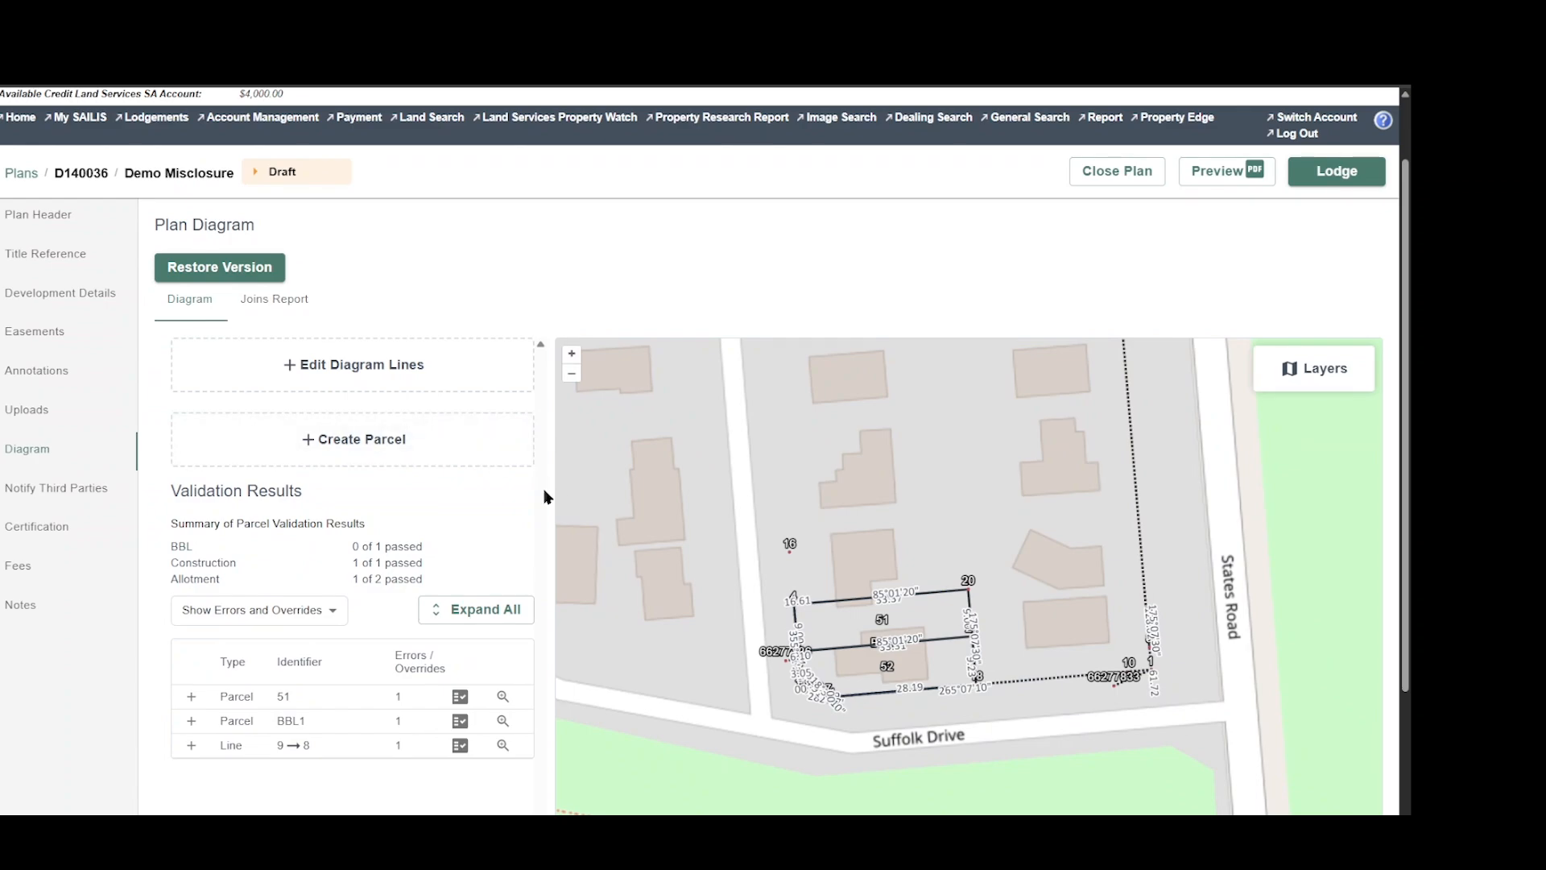
scroll(403, 515, down, 1)
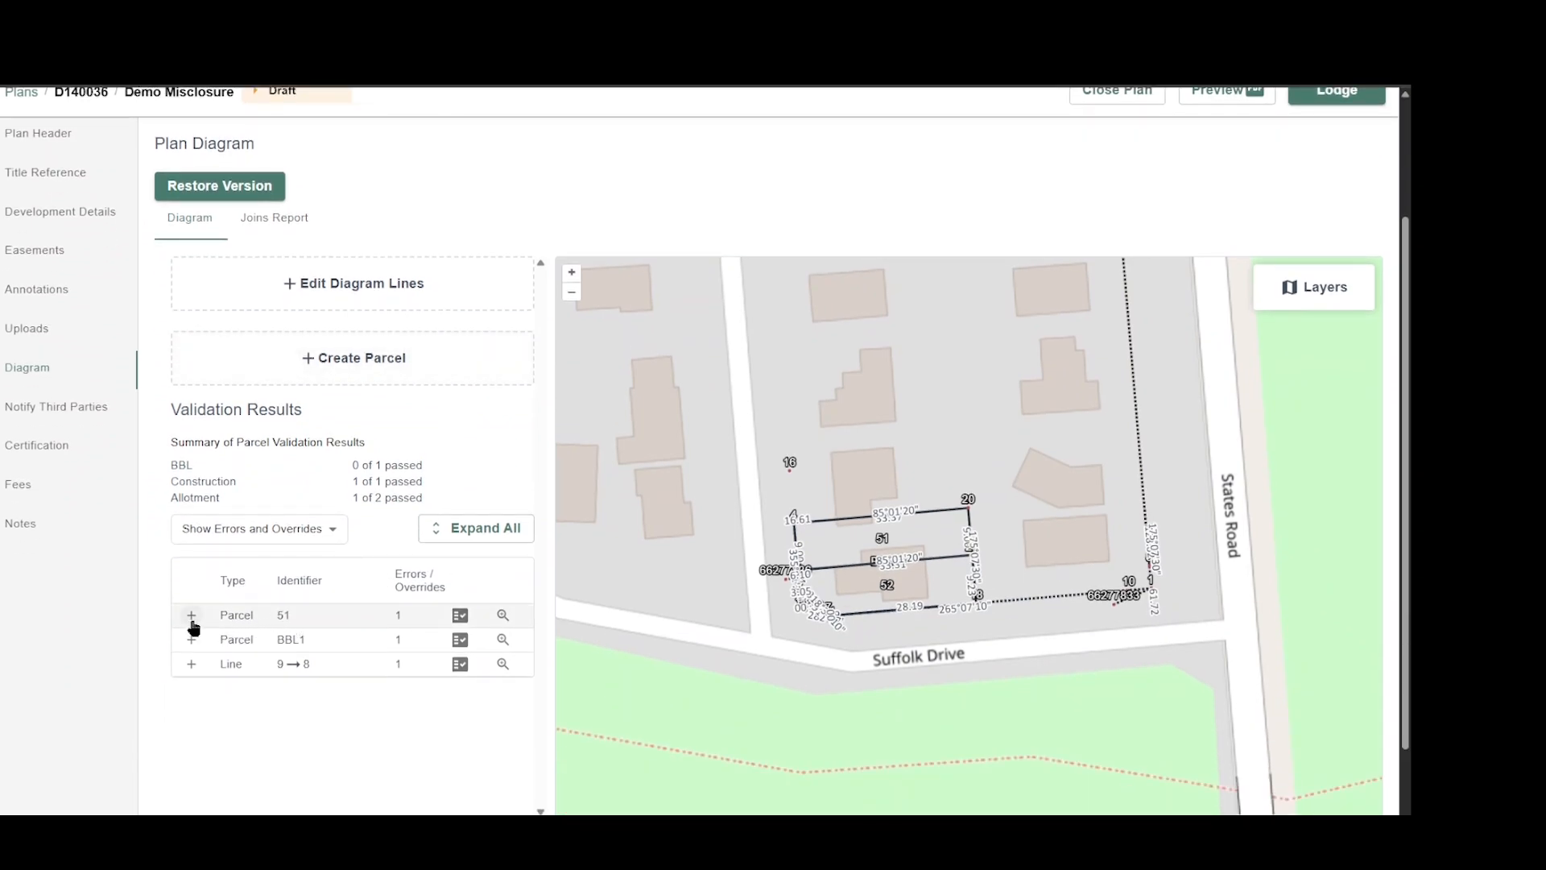
click(191, 616)
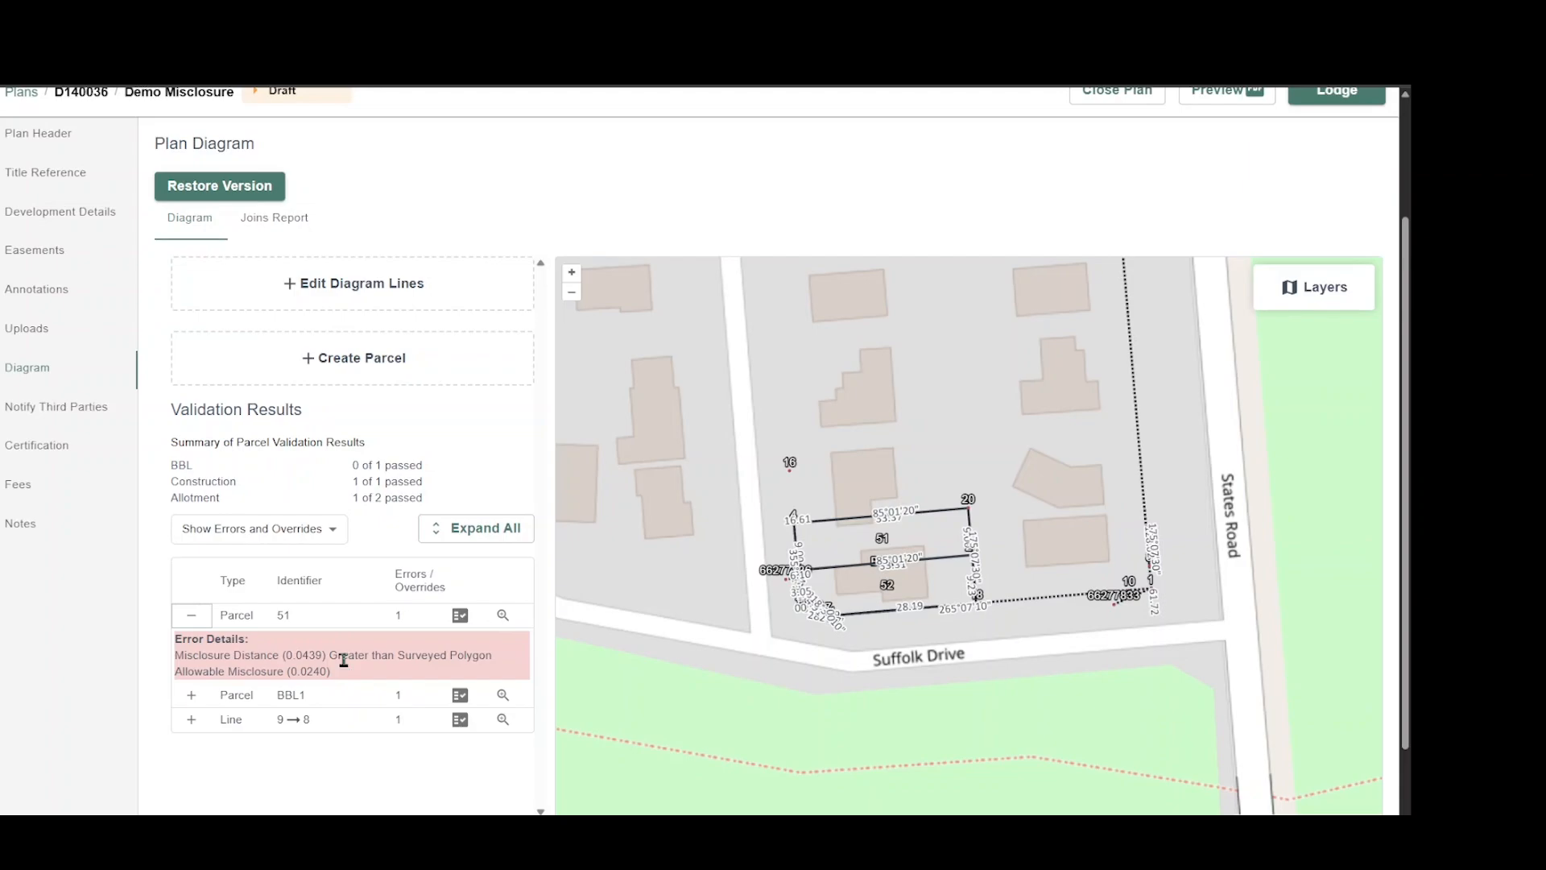
click(460, 616)
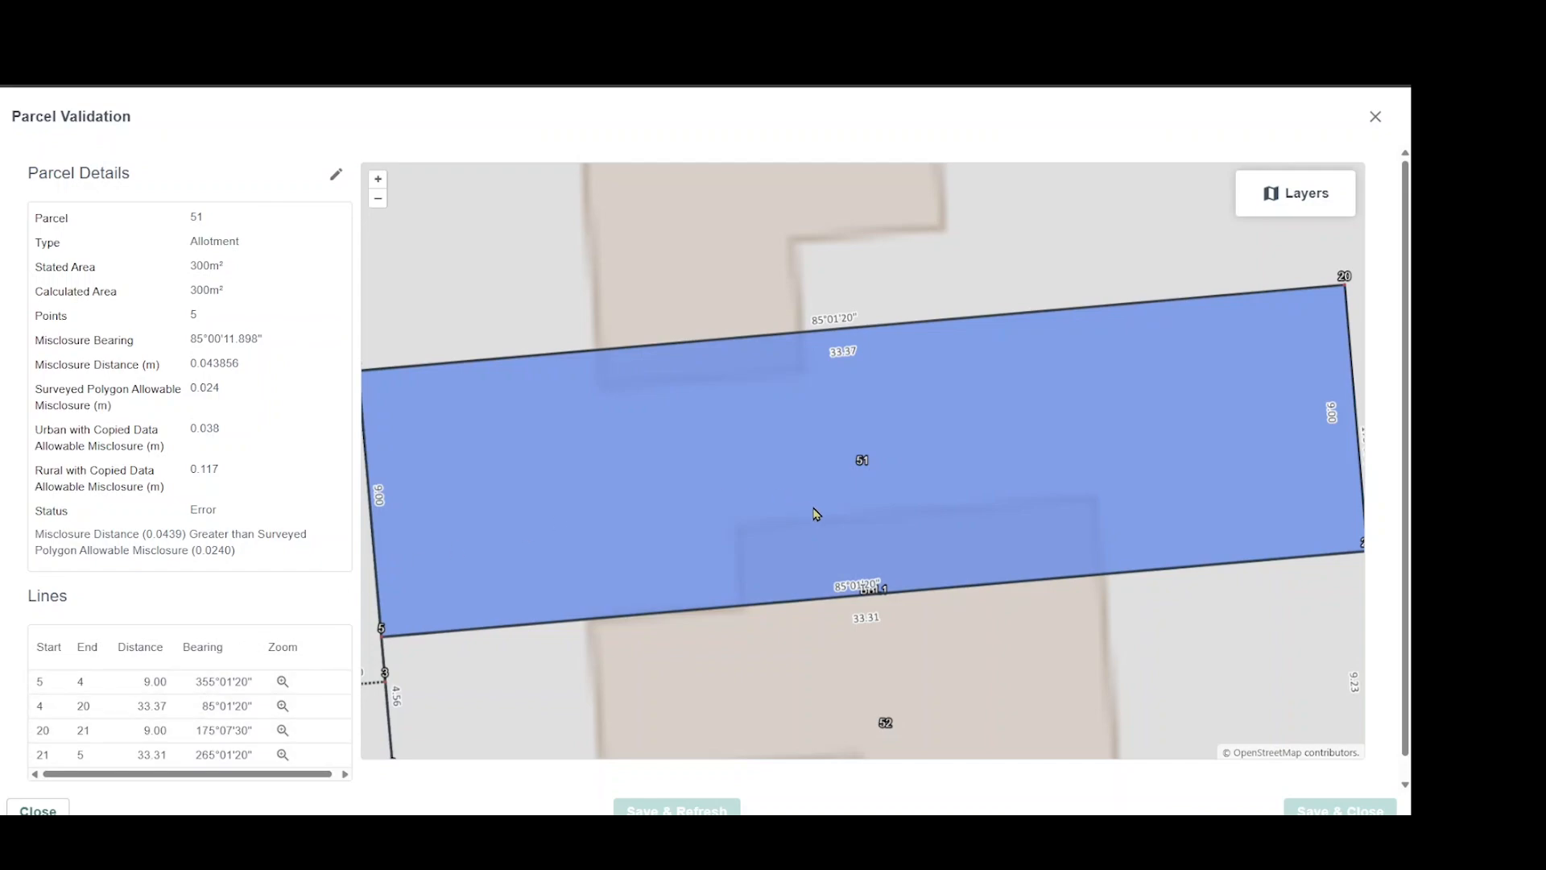
scroll(821, 516, down, 1)
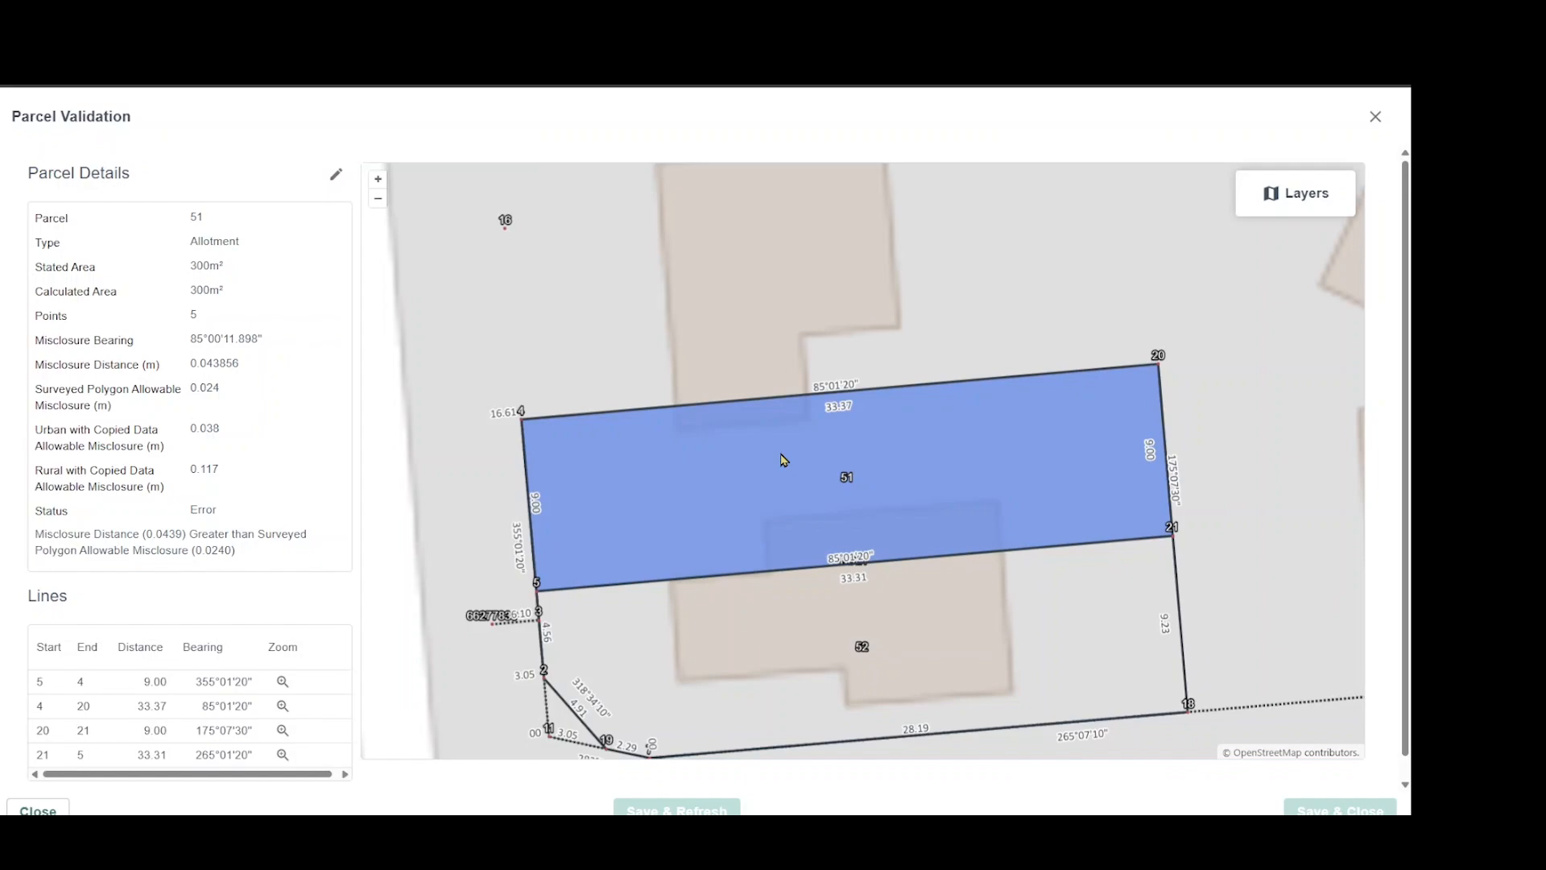
click(34, 810)
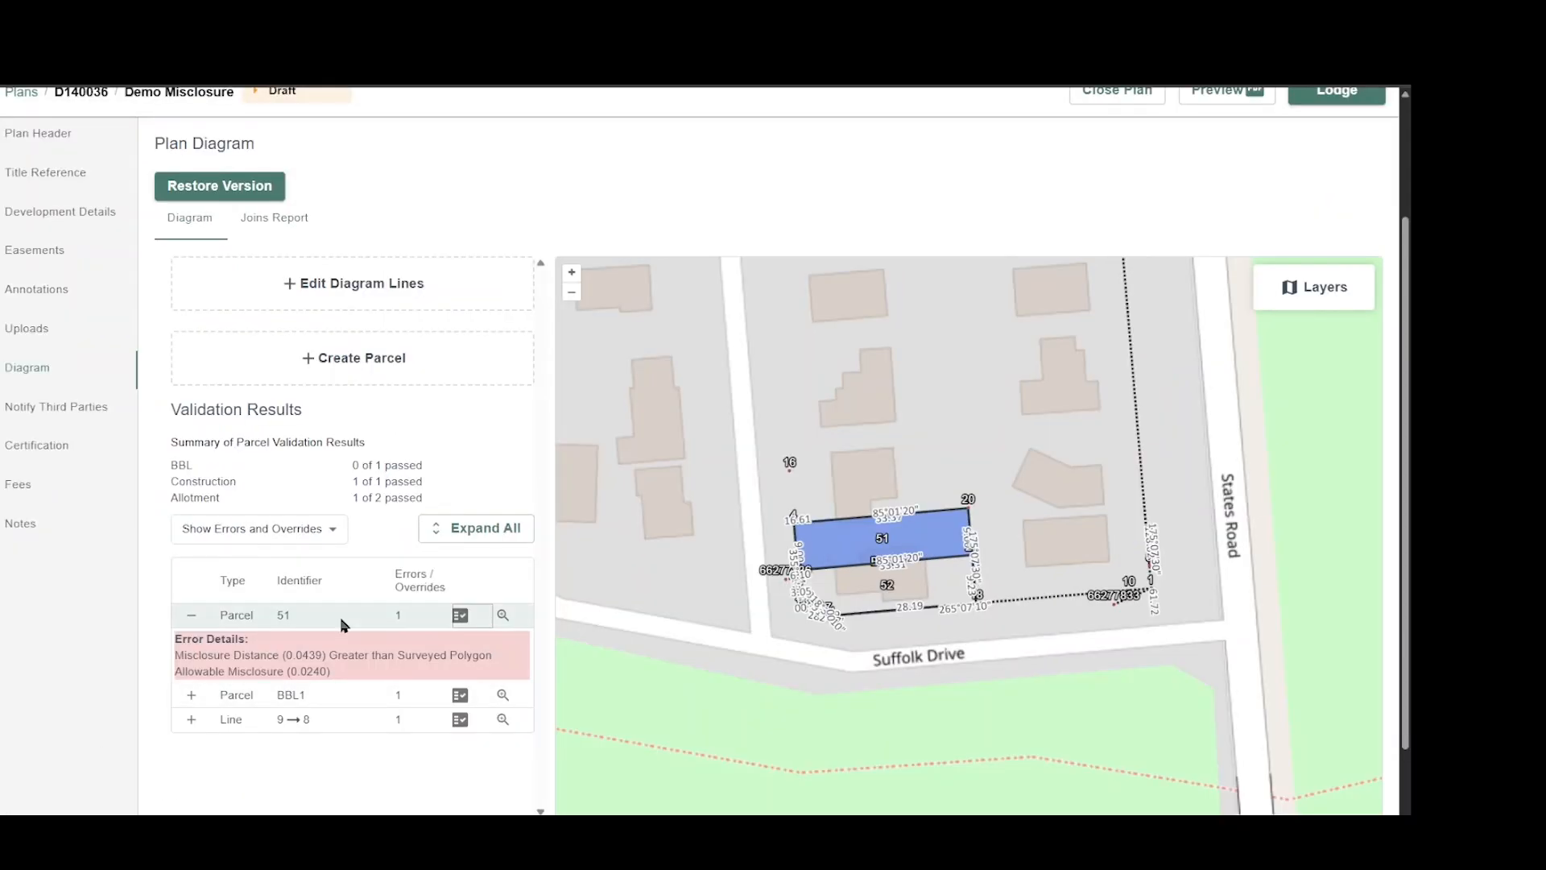